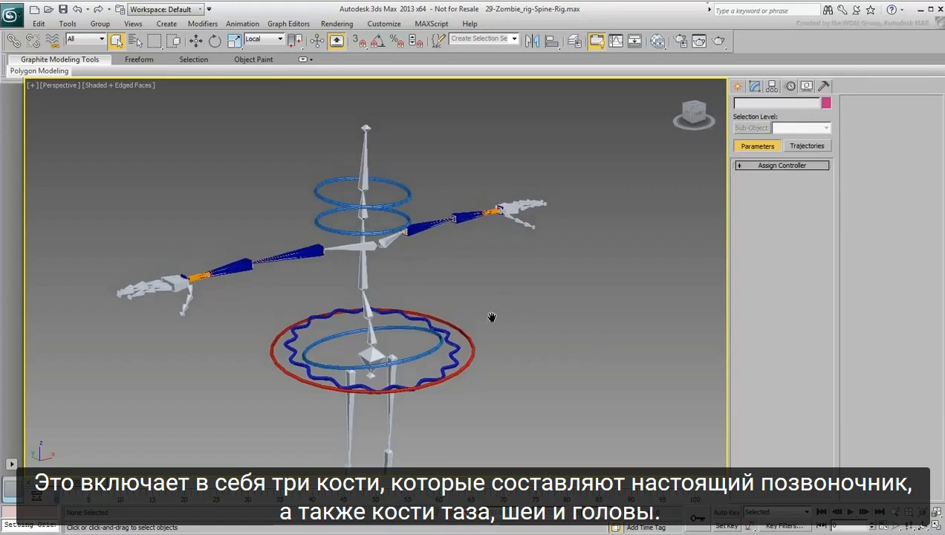
- Apply an Orientation Constraint to the pelvis bone, targeting the wavy hip controller zombie_Hip_ctrl
scroll(504, 330, up, 5)
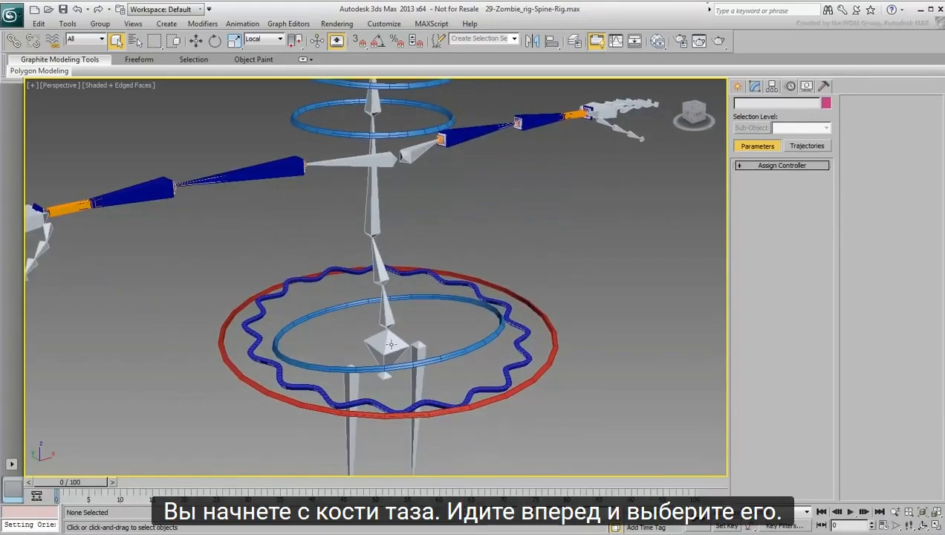
click(391, 344)
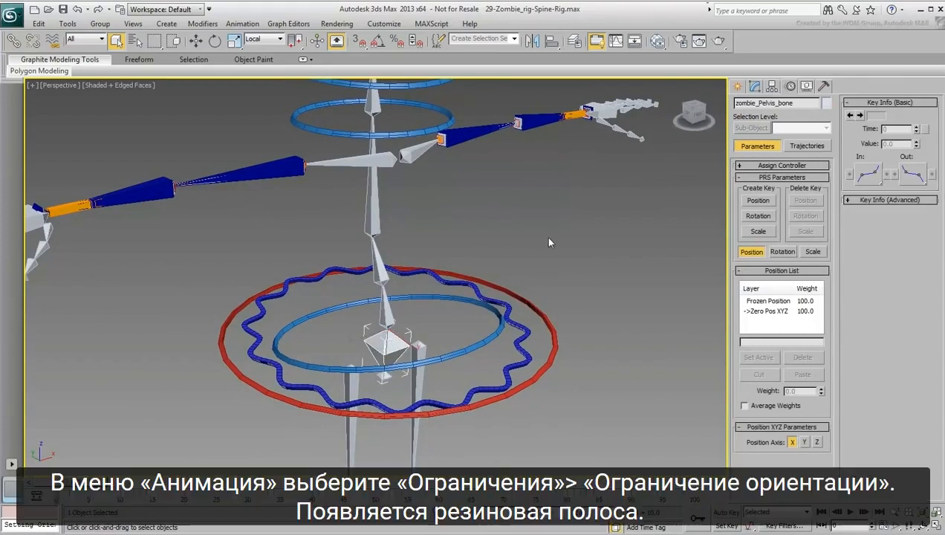
click(242, 23)
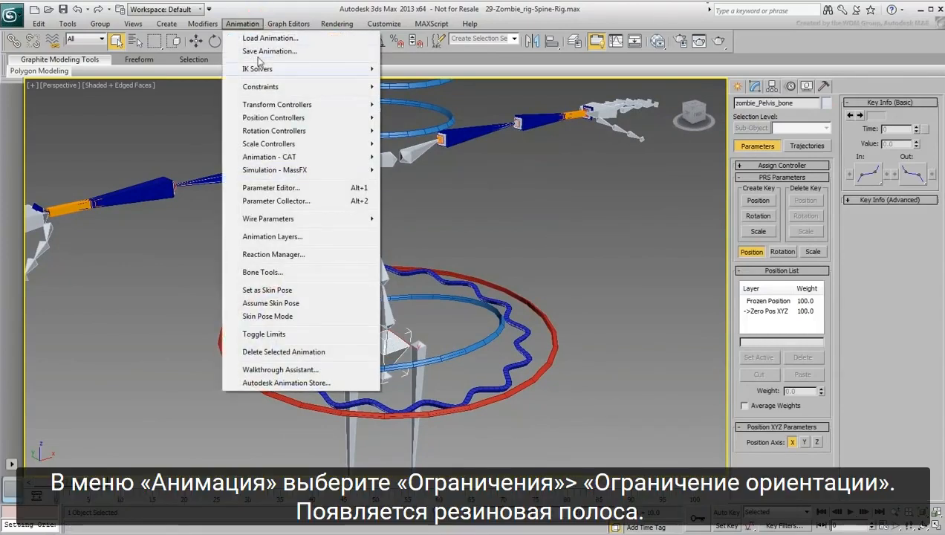
mouse_move(275, 88)
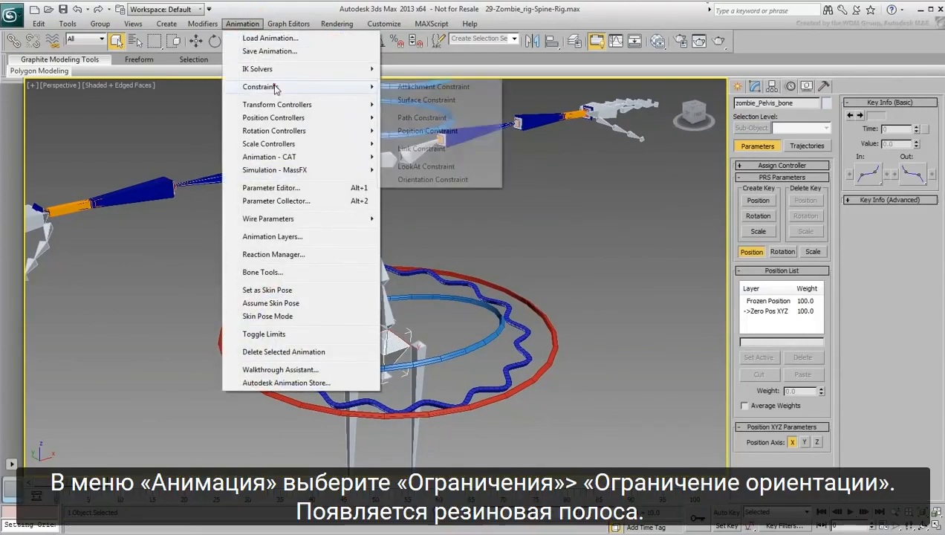
click(428, 181)
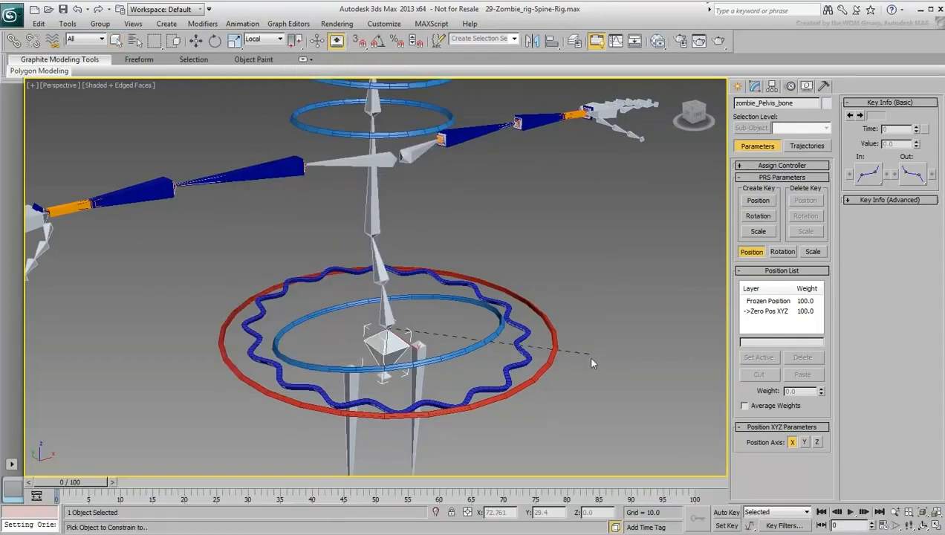
click(524, 355)
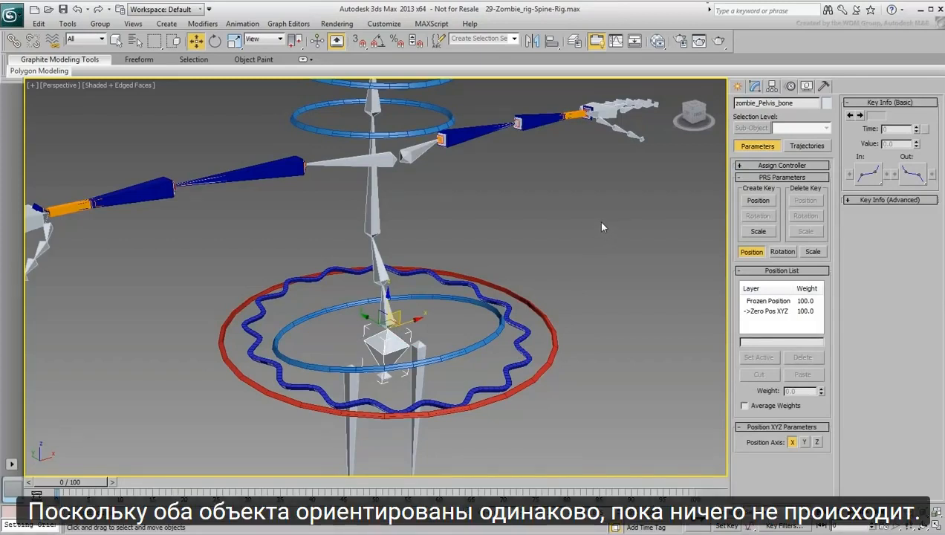
- Try rotating the wavy hip controller in its local axes to test its influence on the pelvis bone, and revert each rotation
drag(535, 343, 521, 362)
right_click(521, 362)
click(548, 369)
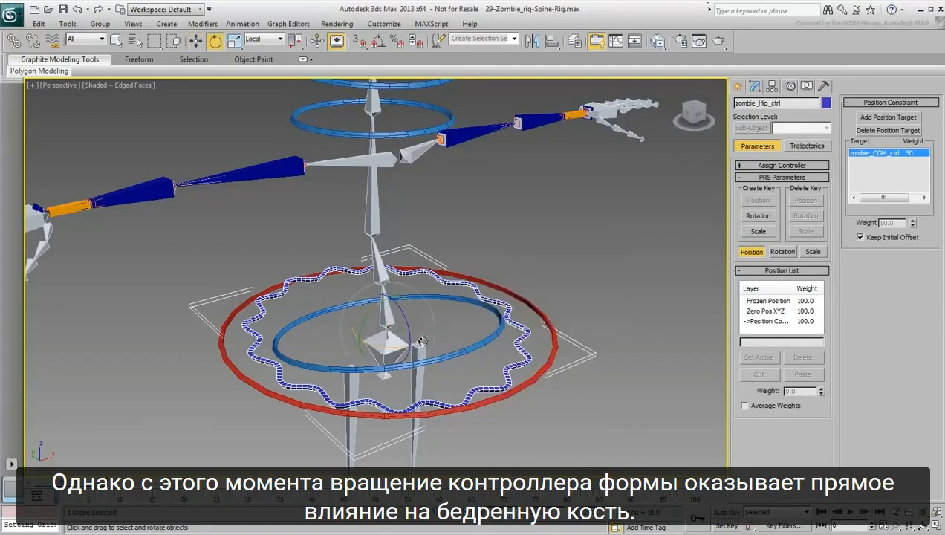
mouse_move(390, 347)
mouse_down()
mouse_move(375, 346)
mouse_move(416, 351)
mouse_move(368, 345)
mouse_move(400, 349)
mouse_move(380, 347)
mouse_up()
right_click(379, 347)
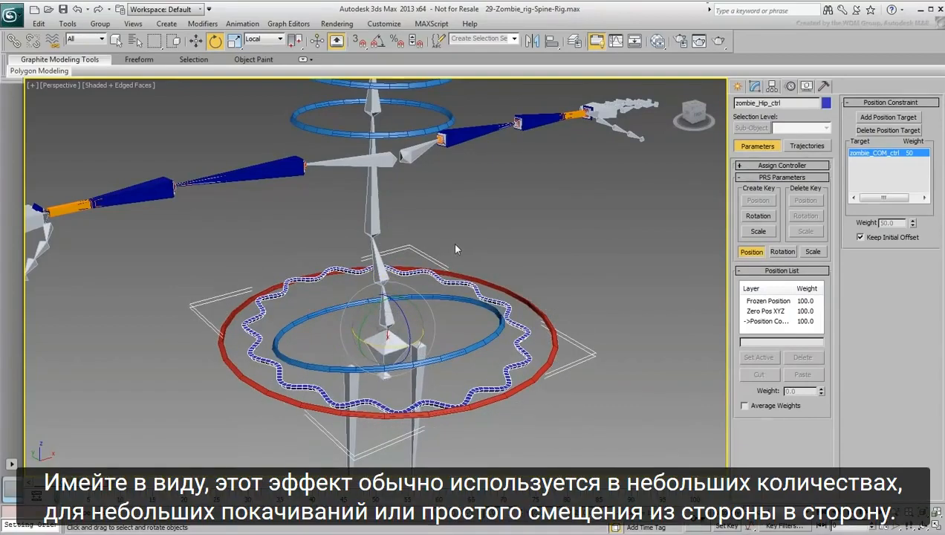
scroll(456, 246, down, 3)
middle_drag(484, 274, 469, 251)
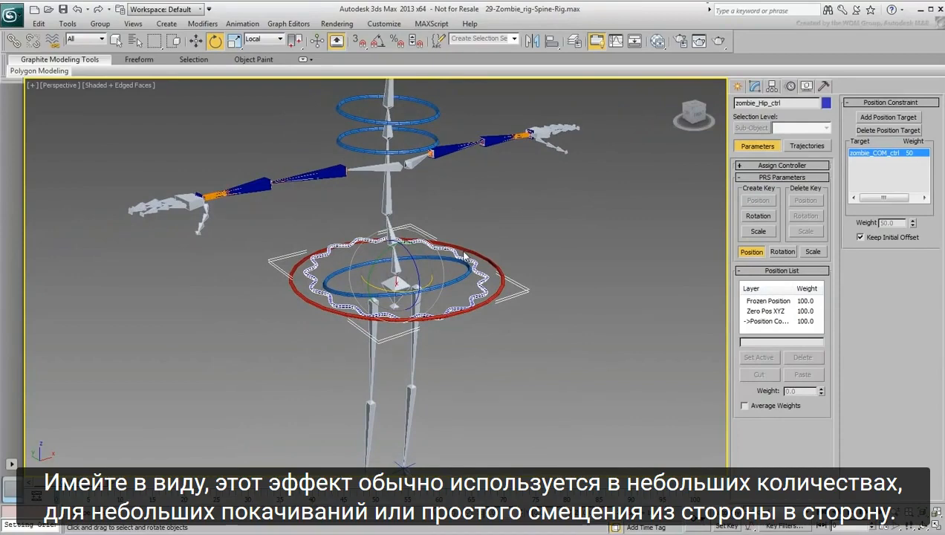
mouse_move(379, 257)
mouse_down()
mouse_move(369, 264)
mouse_move(384, 253)
mouse_move(387, 267)
mouse_up()
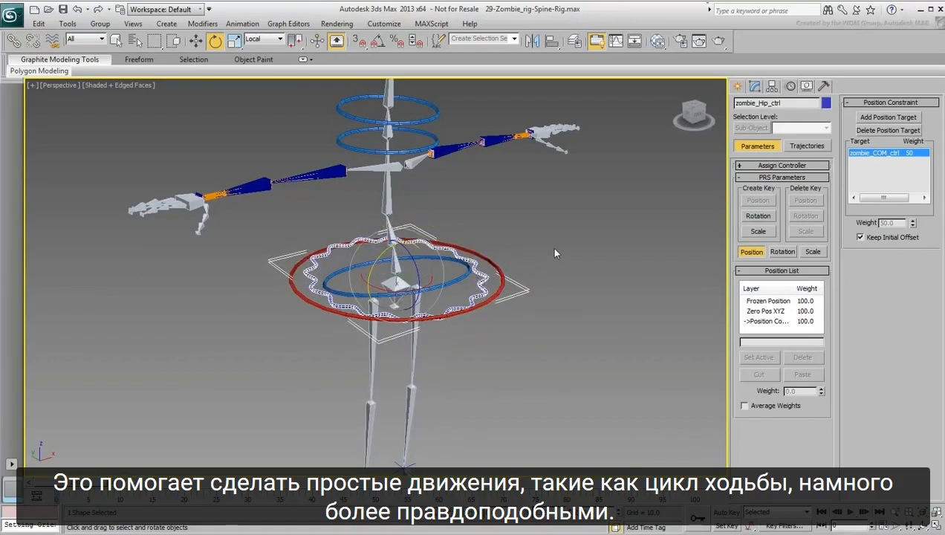
- Select the pelvis bone and show its rotation list with the orientation constraint parameters
click(397, 283)
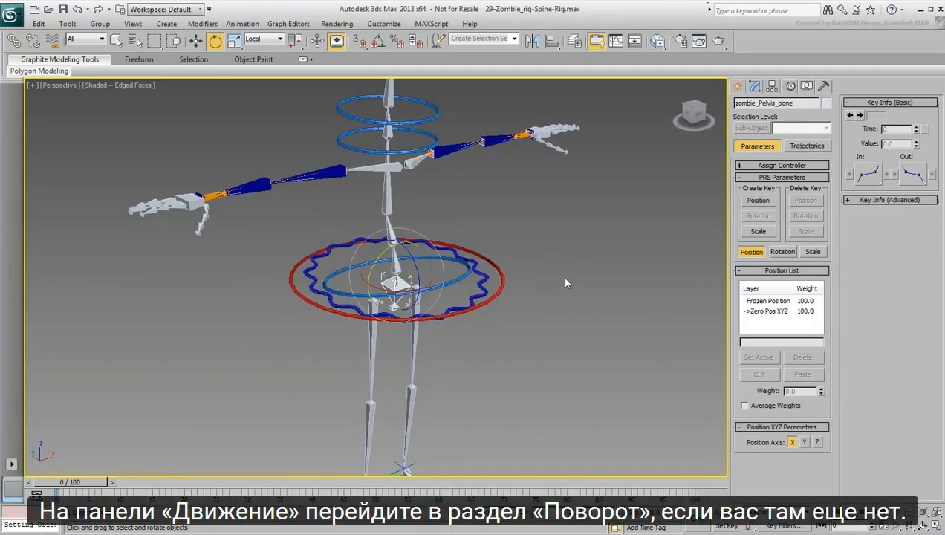
click(782, 252)
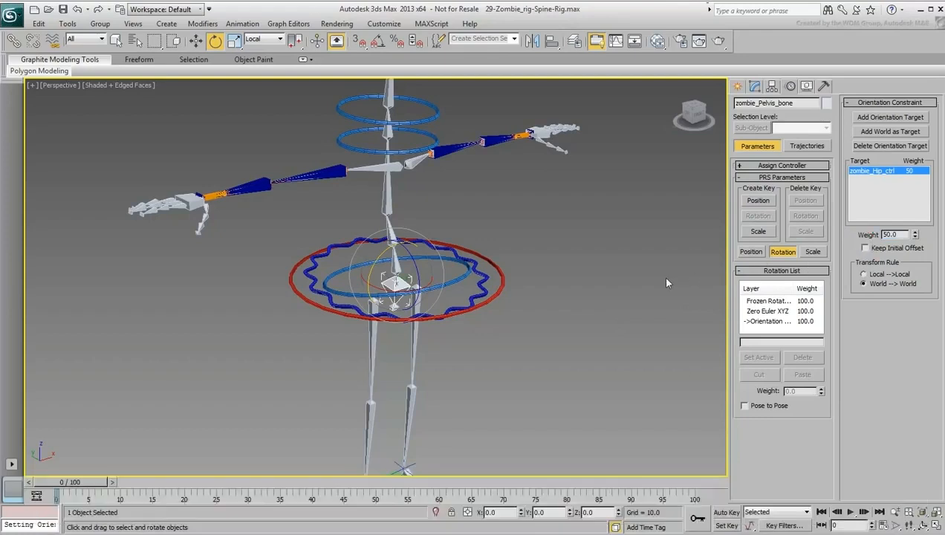
- Apply an Orientation Constraint to the lowest spine bone, zombie_Spine1_bone, targeting the inner blue ring zombie_SpineBase_ctrl
middle_drag(528, 237, 529, 262)
scroll(457, 298, up, 3)
click(418, 300)
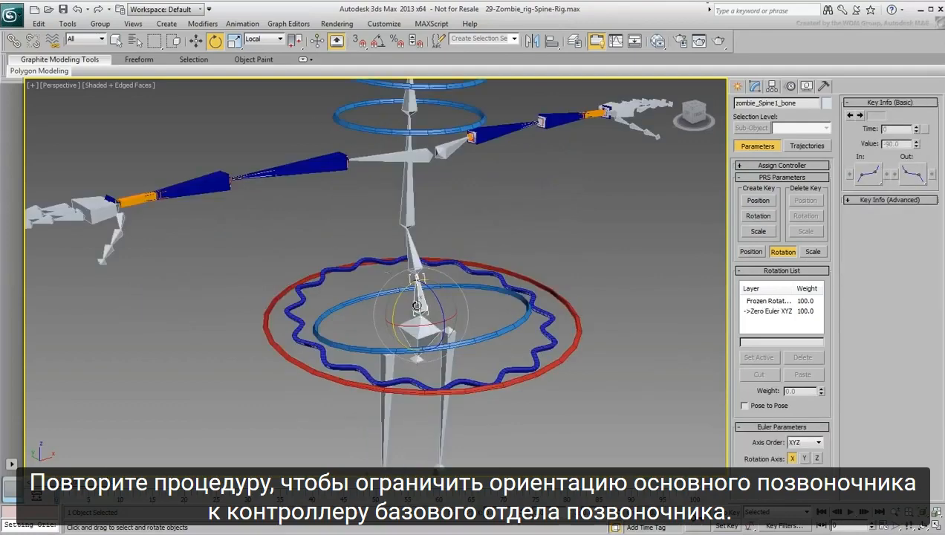
click(244, 23)
mouse_move(267, 86)
click(420, 180)
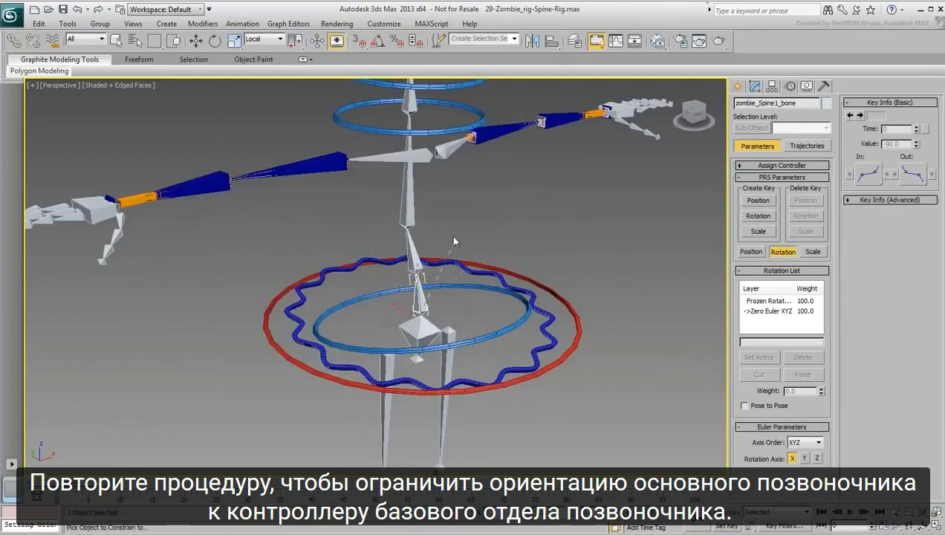
click(497, 334)
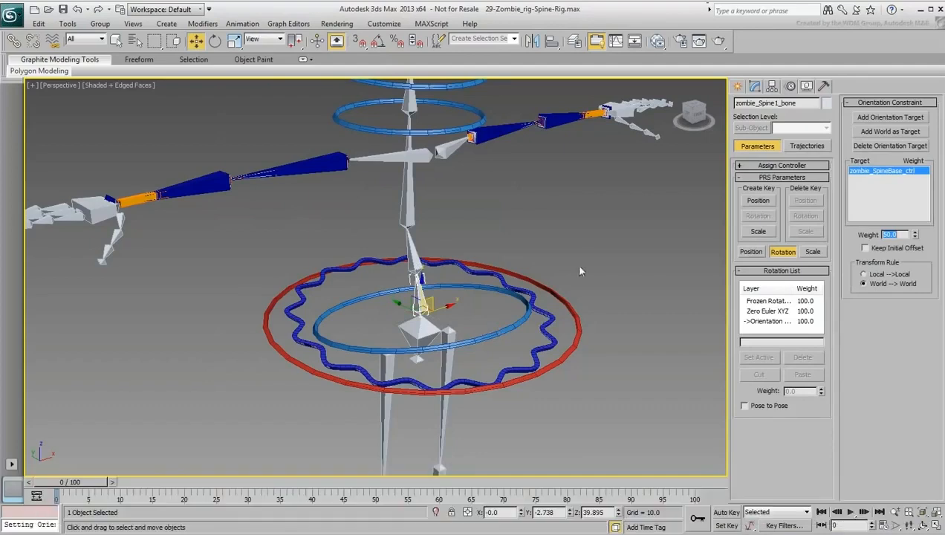
- Try rotating the spine base controller in the Local coordinate system to test how it drives the upper body
middle_drag(591, 251, 587, 295)
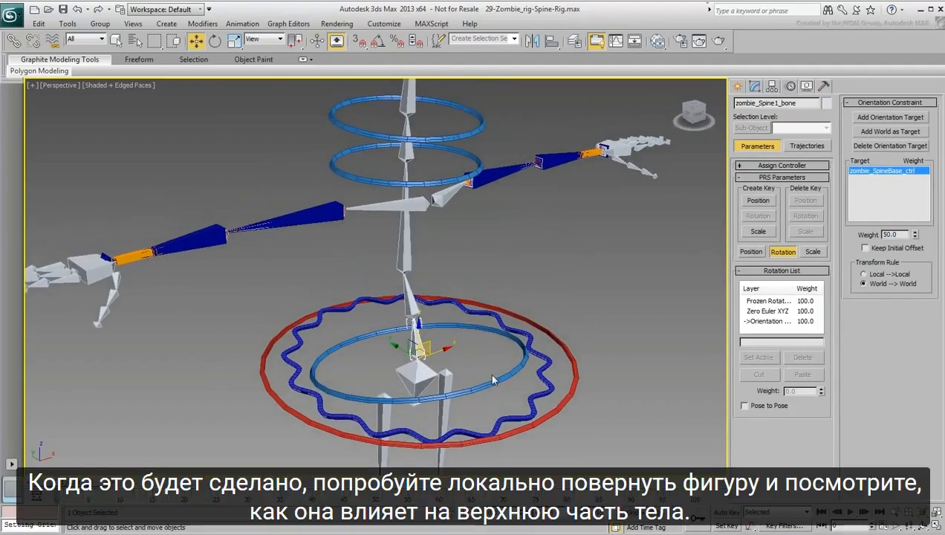
right_click(491, 375)
click(506, 394)
click(490, 385)
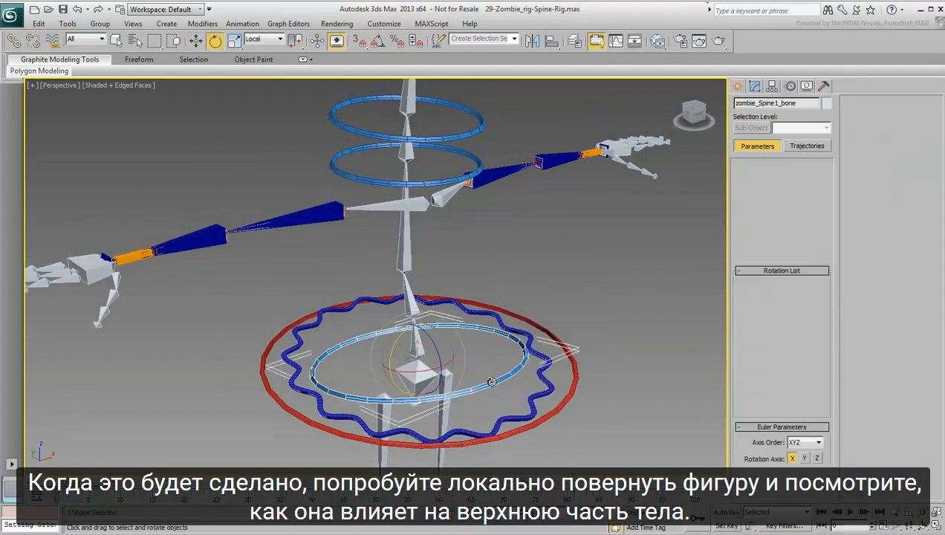
click(266, 39)
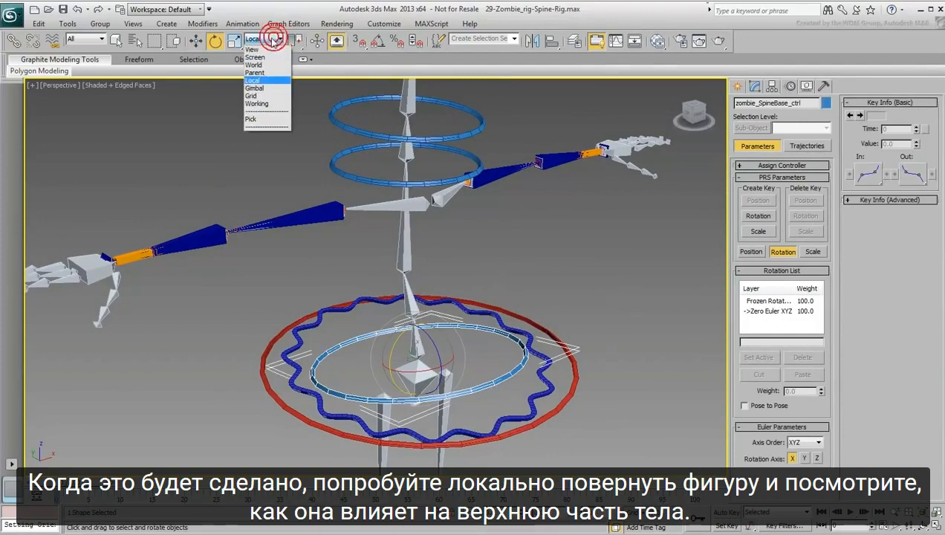
click(266, 80)
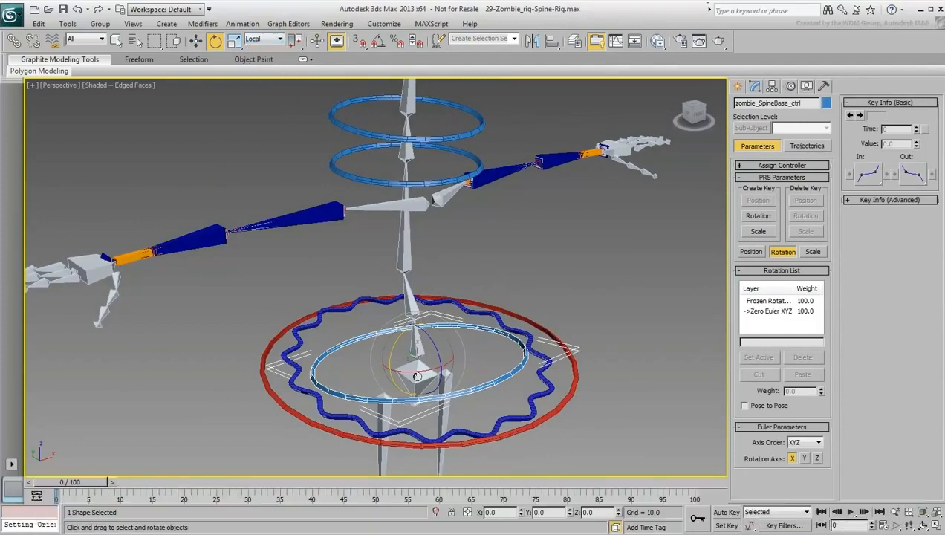
drag(413, 376, 467, 304)
scroll(506, 310, down, 4)
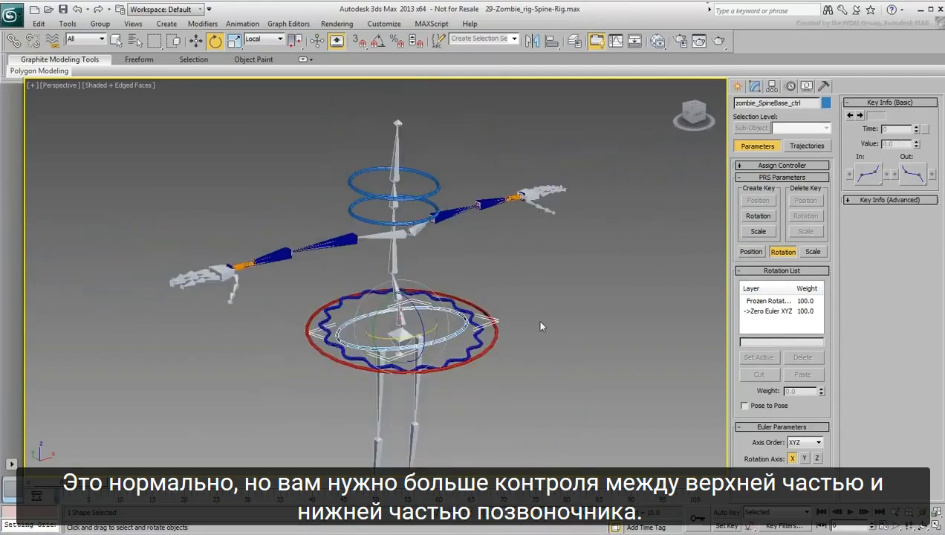
alt+middle_drag(537, 321, 482, 325)
mouse_move(406, 339)
mouse_down()
mouse_move(390, 336)
mouse_move(382, 312)
mouse_move(419, 316)
mouse_move(406, 324)
mouse_move(409, 349)
mouse_up()
- Apply an Orientation Constraint to the third spine bone, zombie_Spine3_bone, targeting the lower neck ring zombie_NeckBase_ctrl
scroll(551, 281, up, 6)
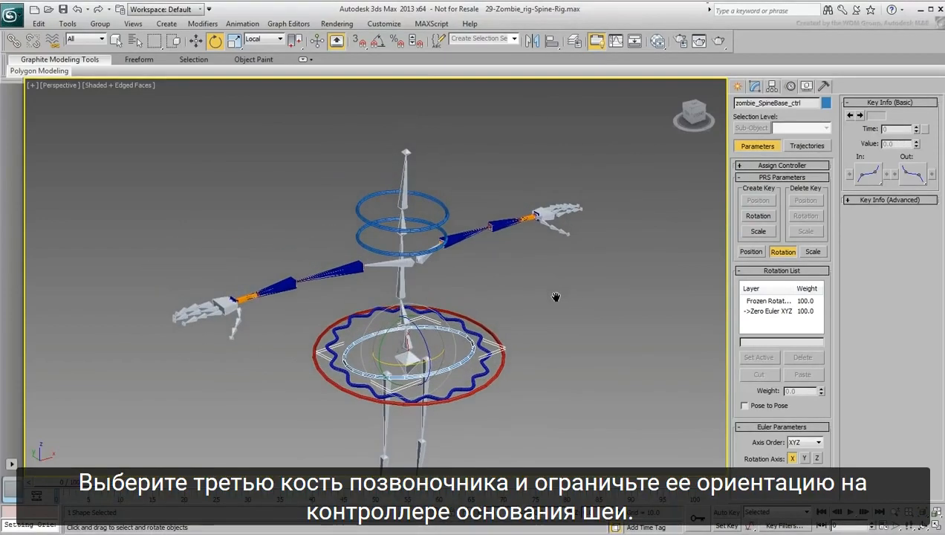
click(448, 288)
scroll(548, 278, down, 8)
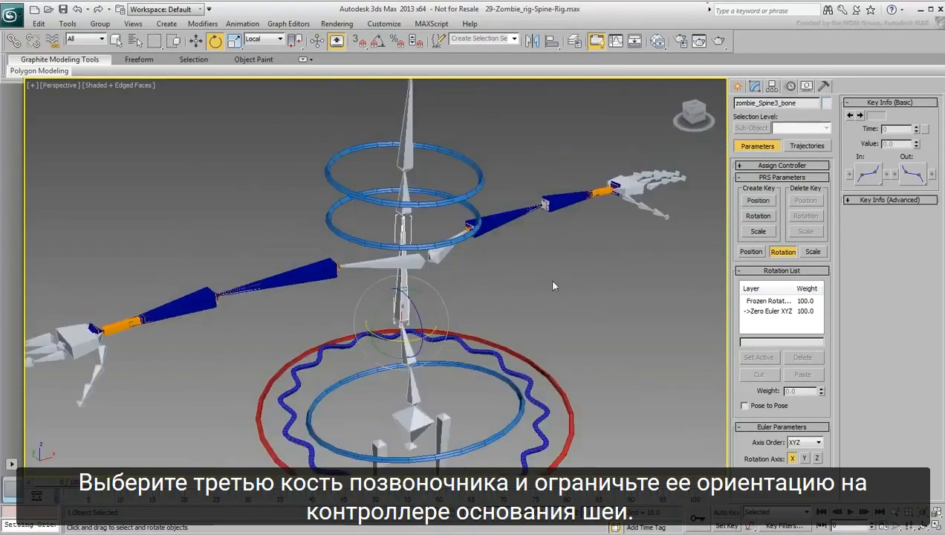
click(244, 24)
mouse_move(262, 87)
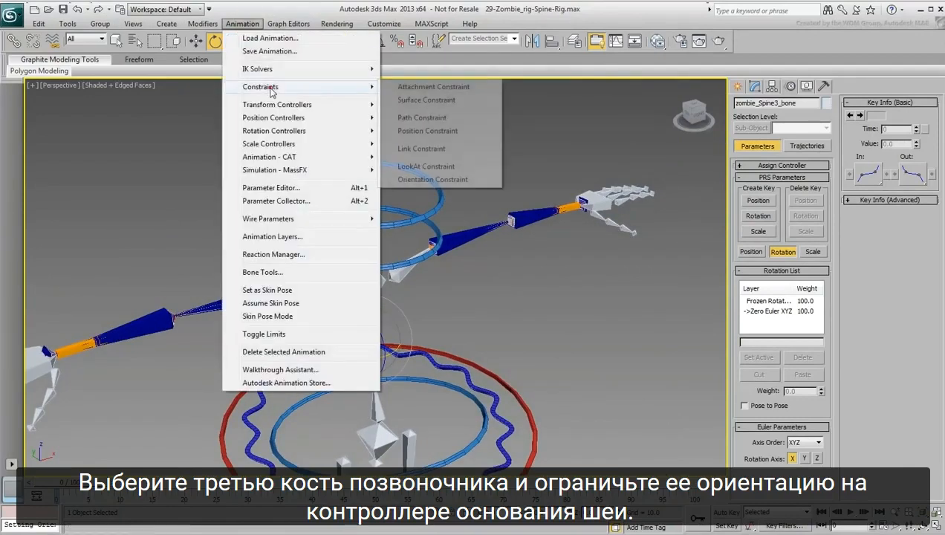
click(424, 182)
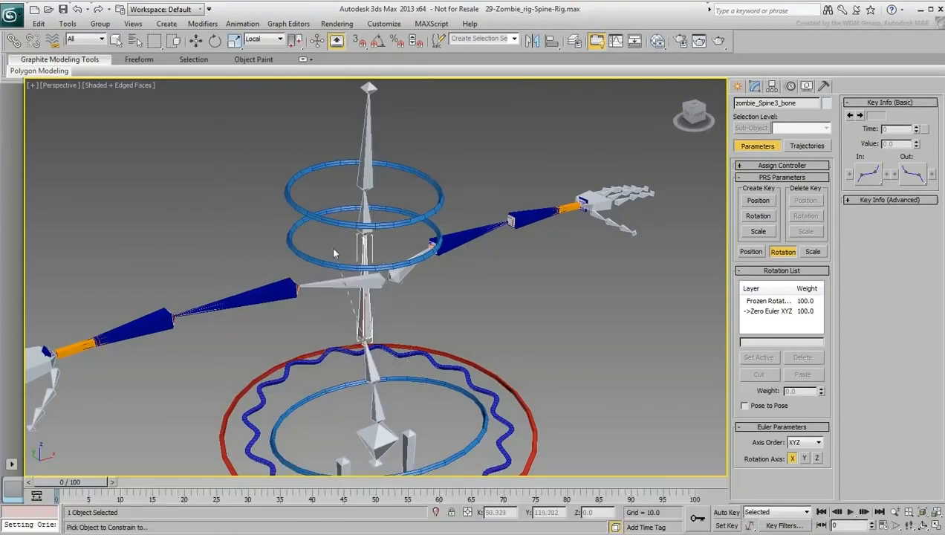
click(304, 256)
- Tilt the spine base controller sideways by about 50 degrees to test the lower spine's independence, and rotate it back
alt+middle_drag(456, 324, 491, 272)
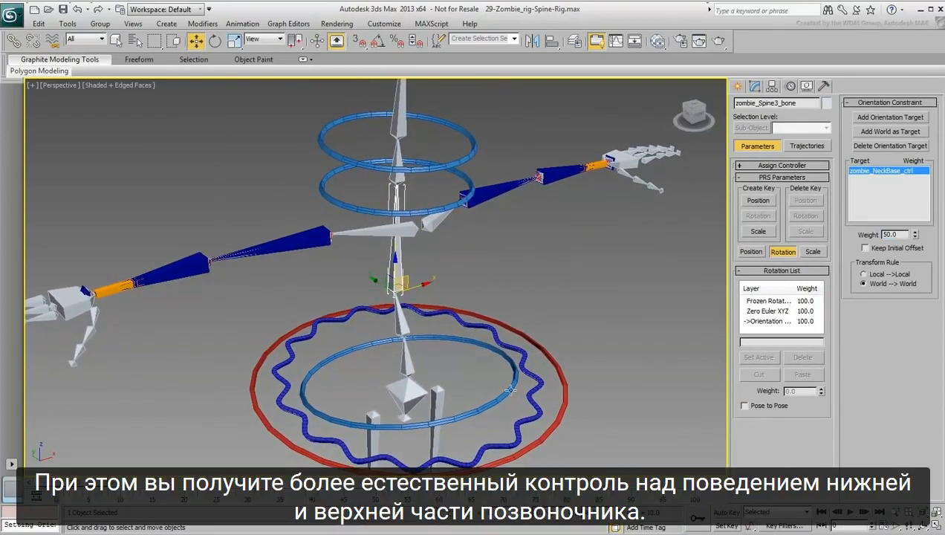
click(481, 412)
right_click(482, 413)
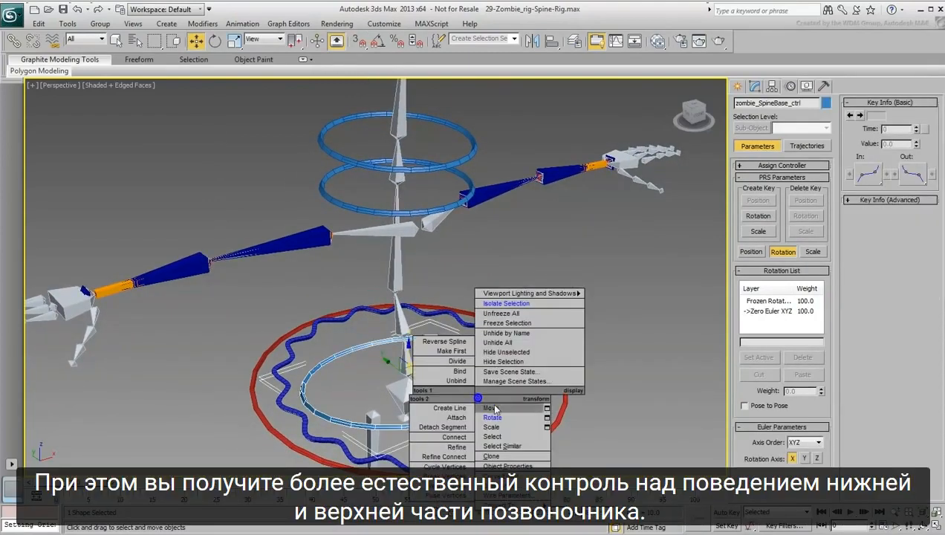
click(494, 421)
mouse_move(386, 356)
mouse_down()
mouse_move(445, 327)
mouse_move(423, 342)
mouse_move(449, 334)
mouse_move(434, 357)
mouse_move(416, 350)
mouse_move(428, 372)
mouse_move(444, 358)
mouse_move(413, 392)
mouse_move(423, 388)
mouse_move(402, 387)
mouse_move(436, 385)
mouse_move(398, 363)
mouse_up()
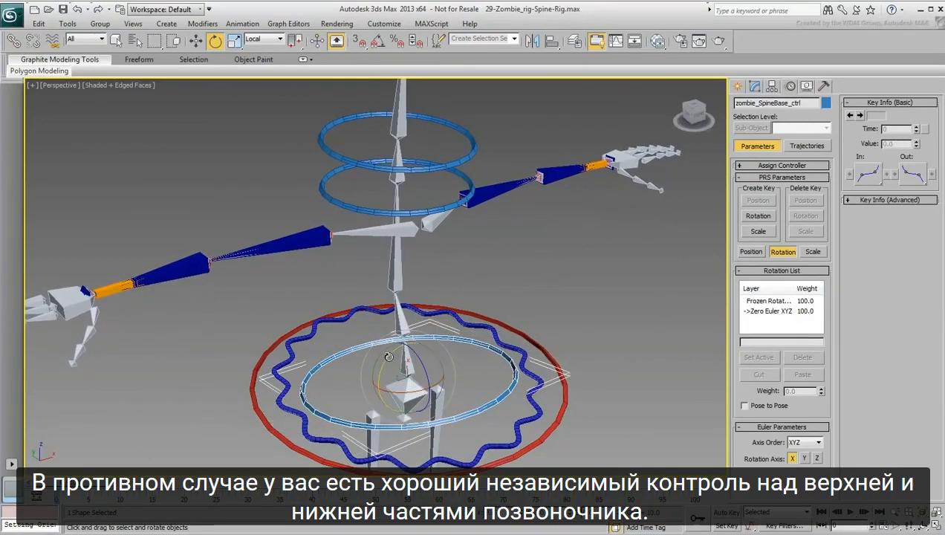
drag(388, 357, 363, 412)
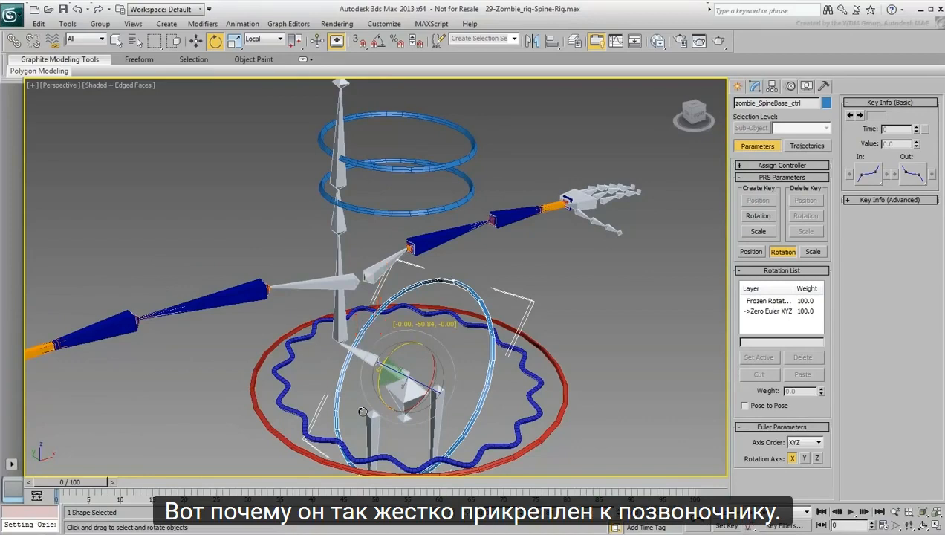
drag(363, 411, 410, 340)
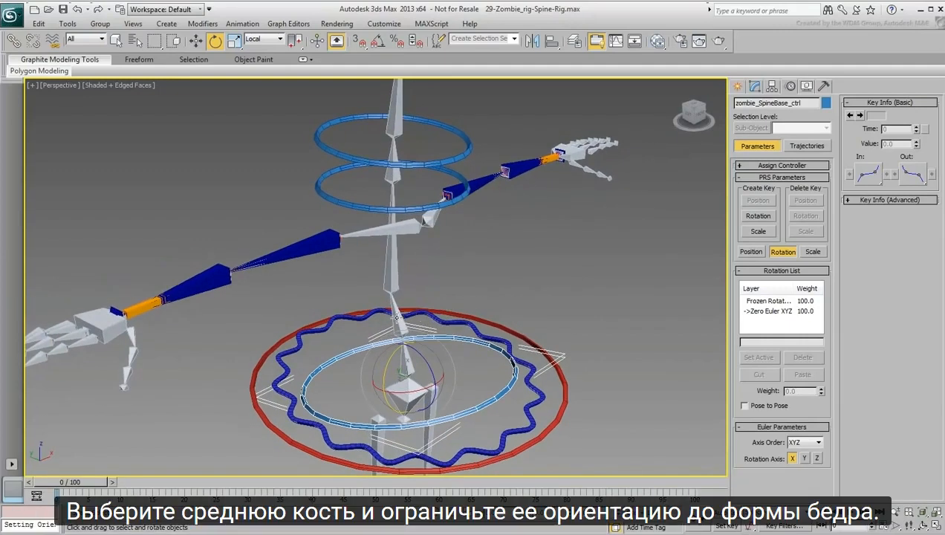
- Apply an Orientation Constraint to the middle spine bone, zombie_Spine2_bone, targeting the inner blue ring zombie_SpineBase_ctrl
click(396, 317)
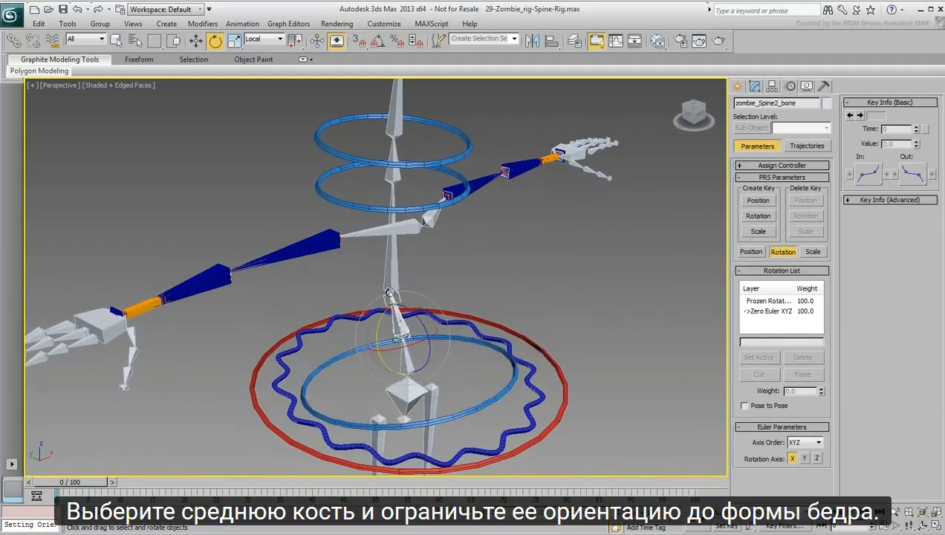
click(242, 23)
mouse_move(262, 87)
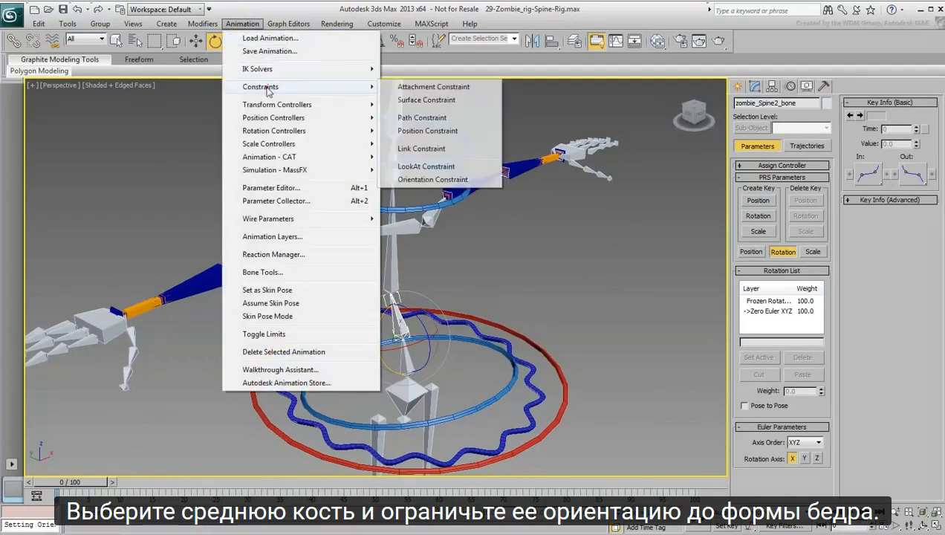
click(430, 180)
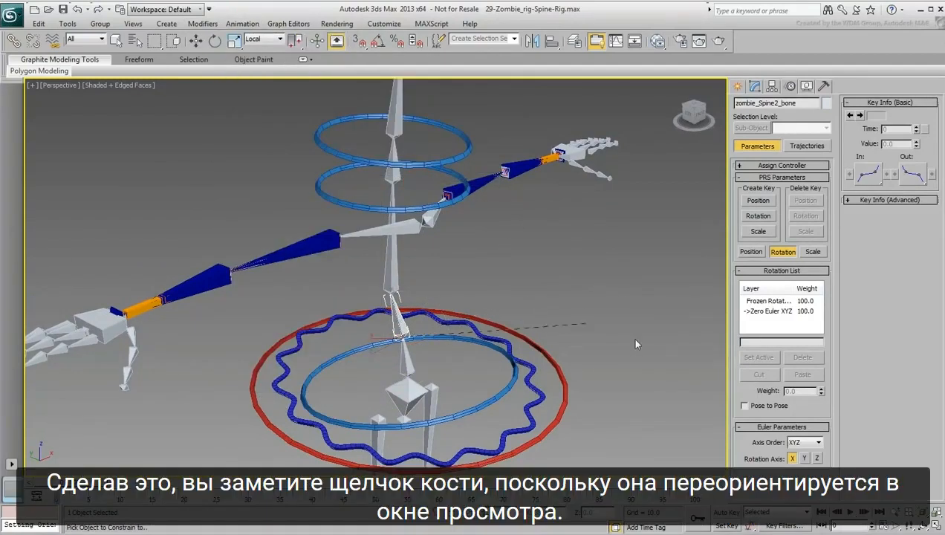
click(495, 397)
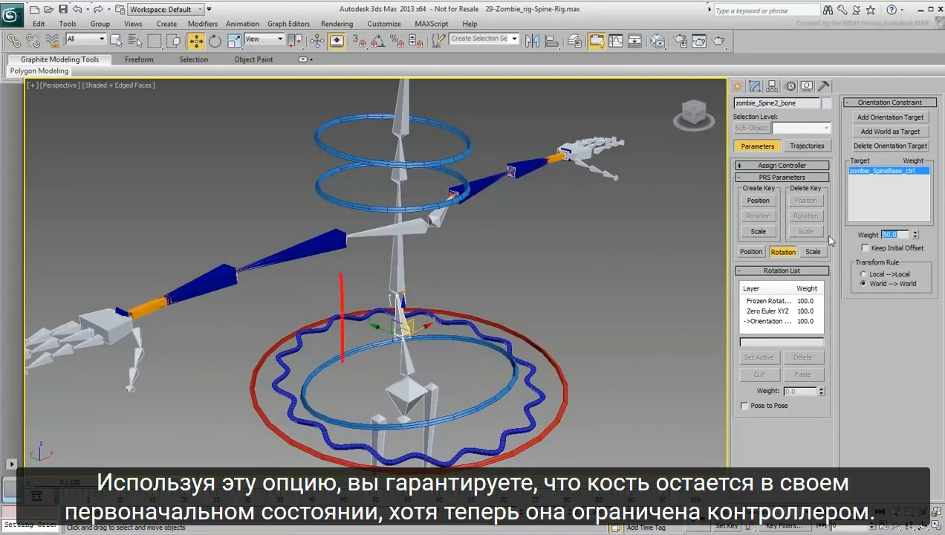
- Toggle Keep Initial Offset on and off for the middle spine bone's orientation constraint to compare the bone's orientation
click(865, 248)
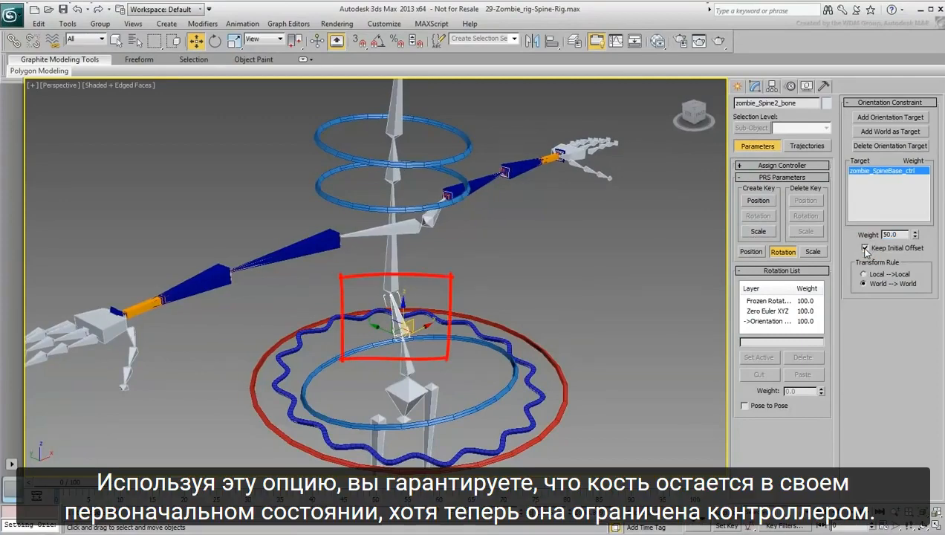
click(865, 248)
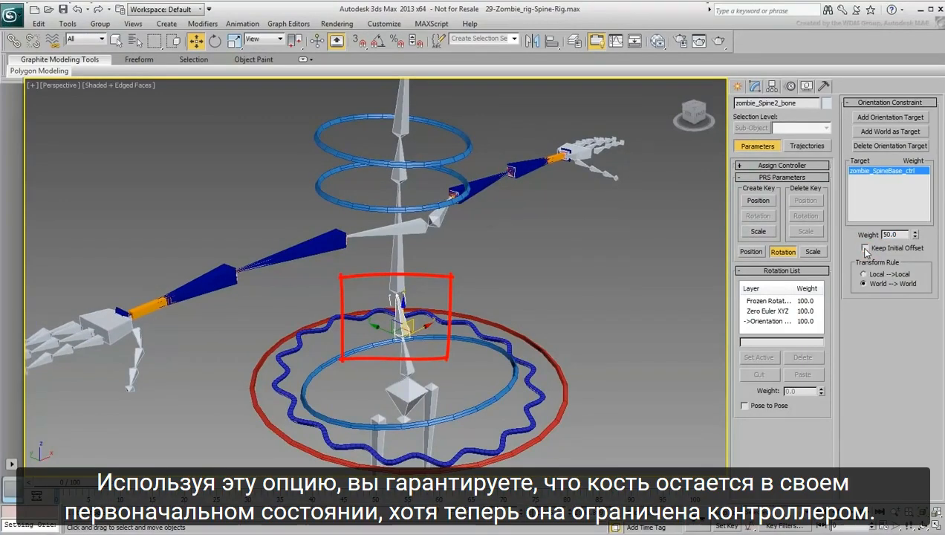
- Turn on Keep Initial Offset for the middle spine bone's orientation constraint, and test it by rotating the spine base controller and restoring it
click(865, 248)
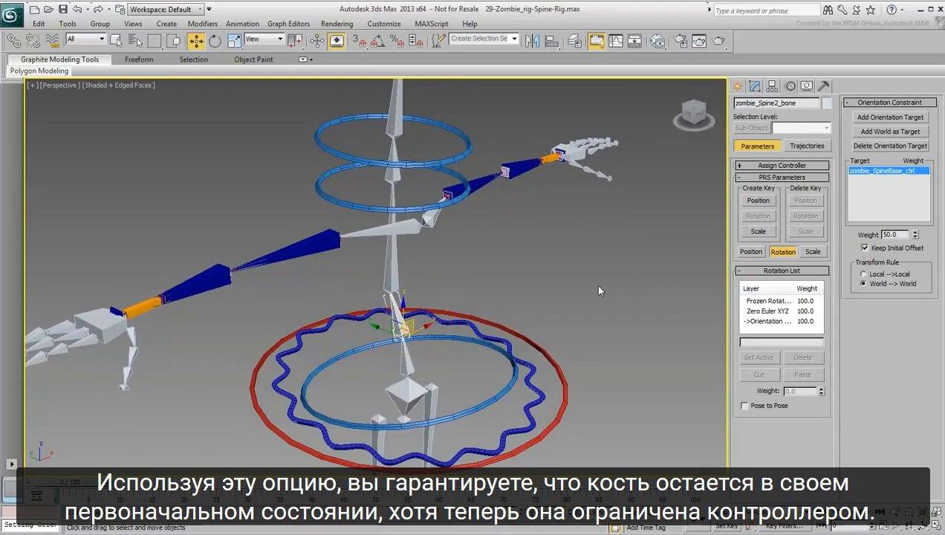
click(482, 407)
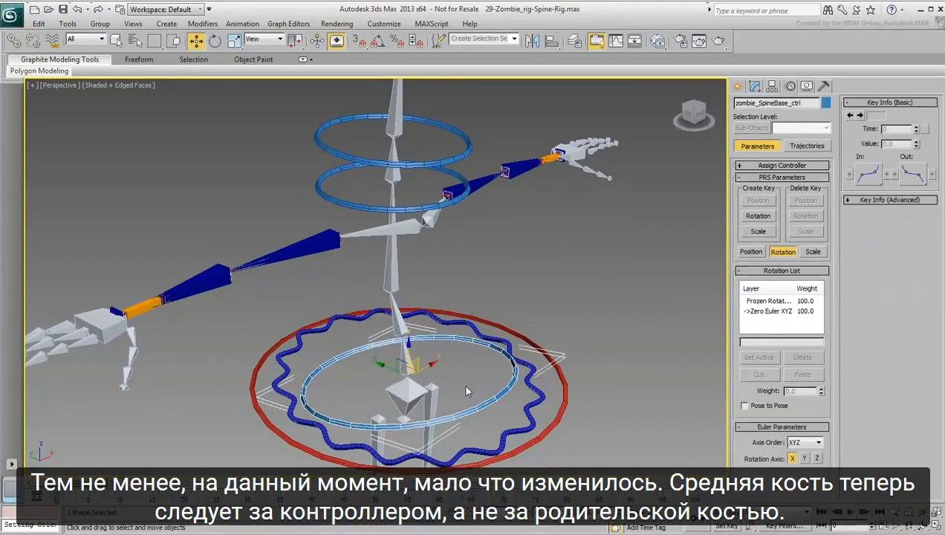
right_click(466, 392)
click(481, 405)
mouse_move(387, 362)
mouse_down()
mouse_move(437, 291)
mouse_move(394, 373)
mouse_up()
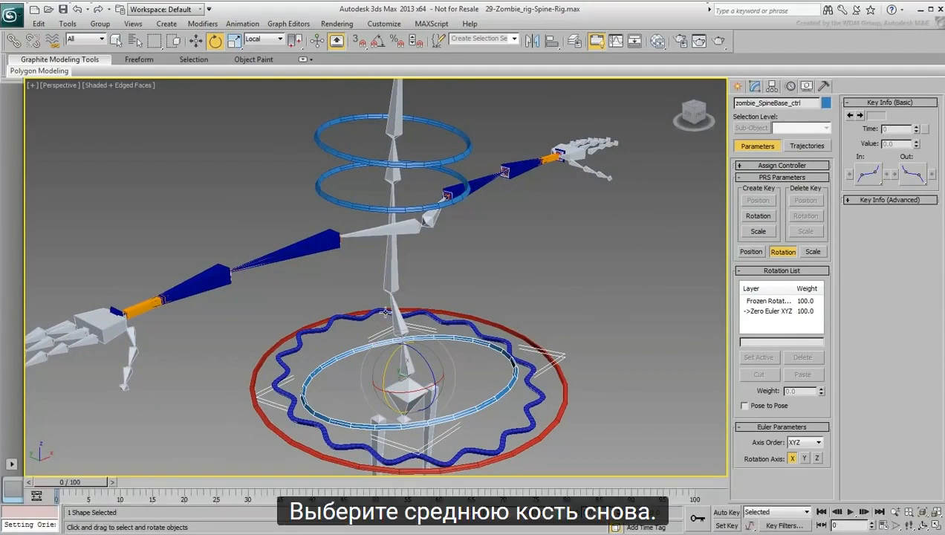
- Add the lower neck ring zombie_NeckBase_ctrl as a second orientation target for the middle spine bone, and end target picking
click(396, 318)
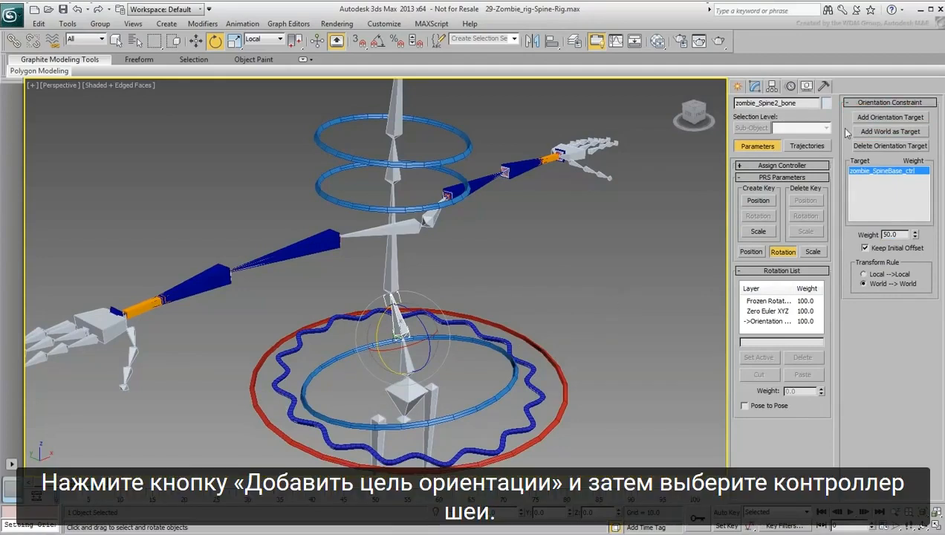
click(891, 117)
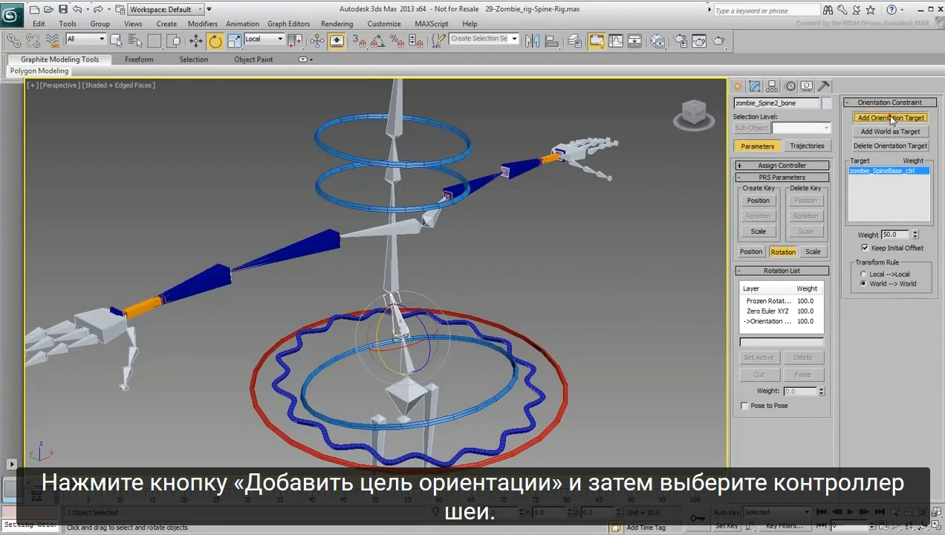
click(344, 204)
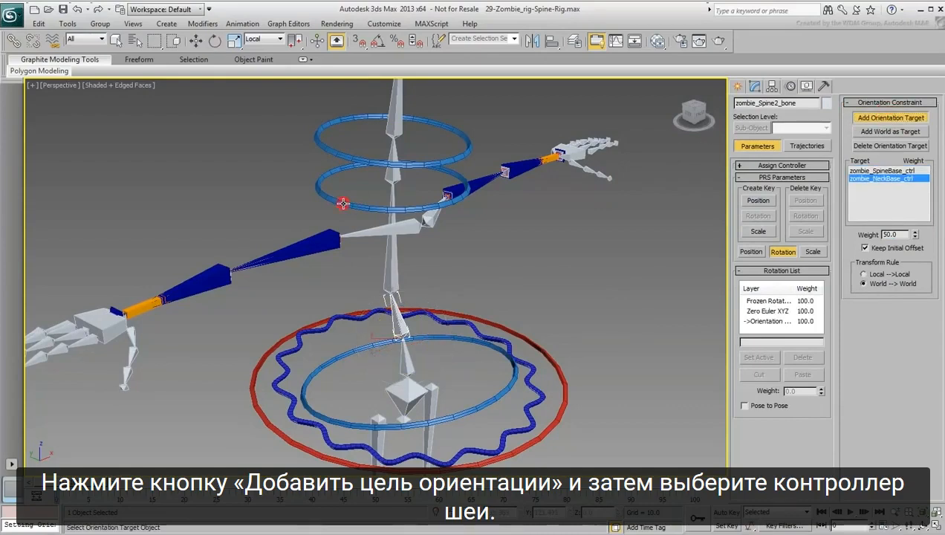
click(882, 119)
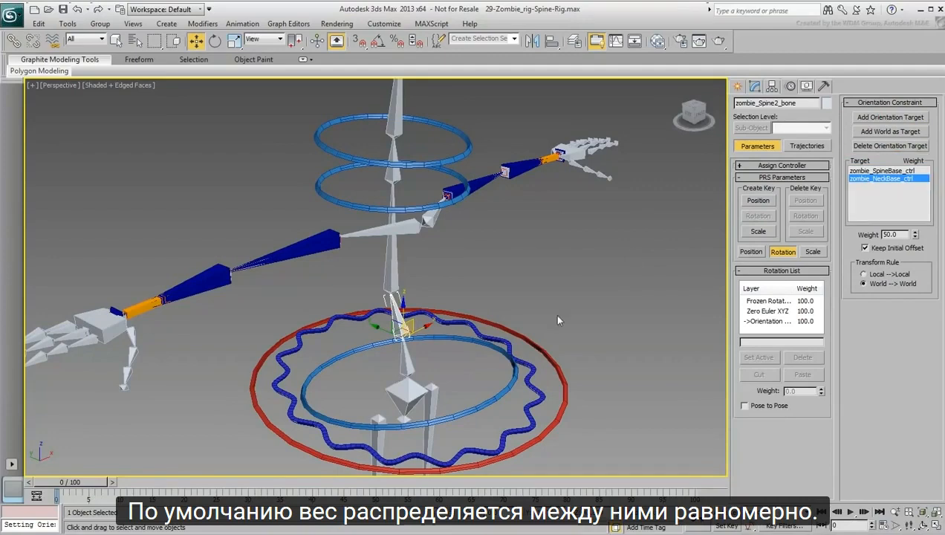
- Rotate the spine base controller zombie_SpineBase_ctrl to test the middle spine bone's shared constraint, and cancel the rotation
click(489, 405)
right_click(475, 384)
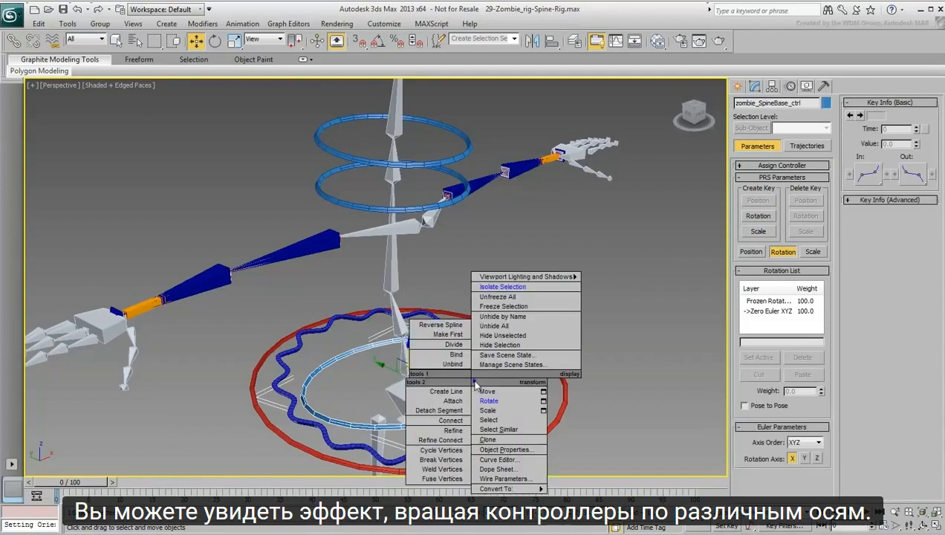
click(497, 400)
drag(389, 360, 400, 309)
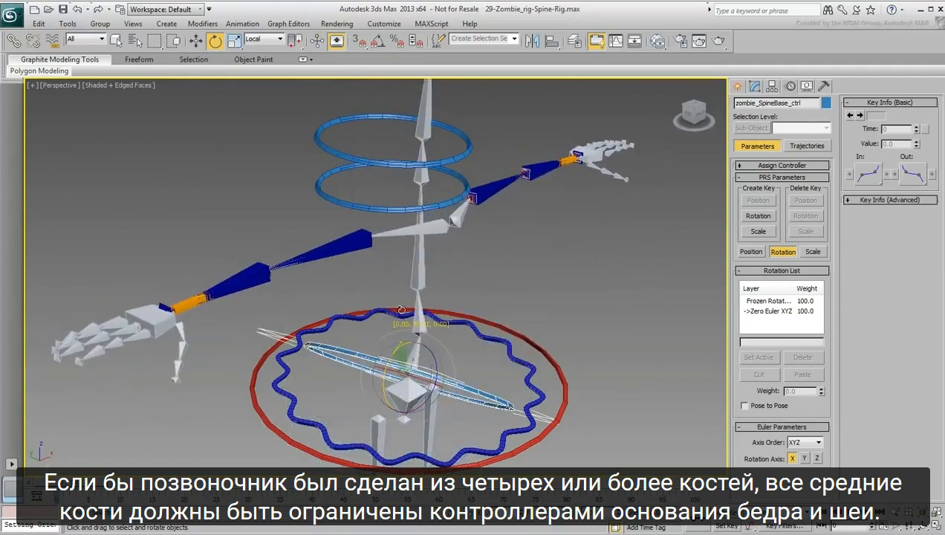
right_click(399, 309)
- Rotate the neck base controller zombie_NeckBase_ctrl around different local axes to test the upper spine, cancelling each rotation
click(354, 207)
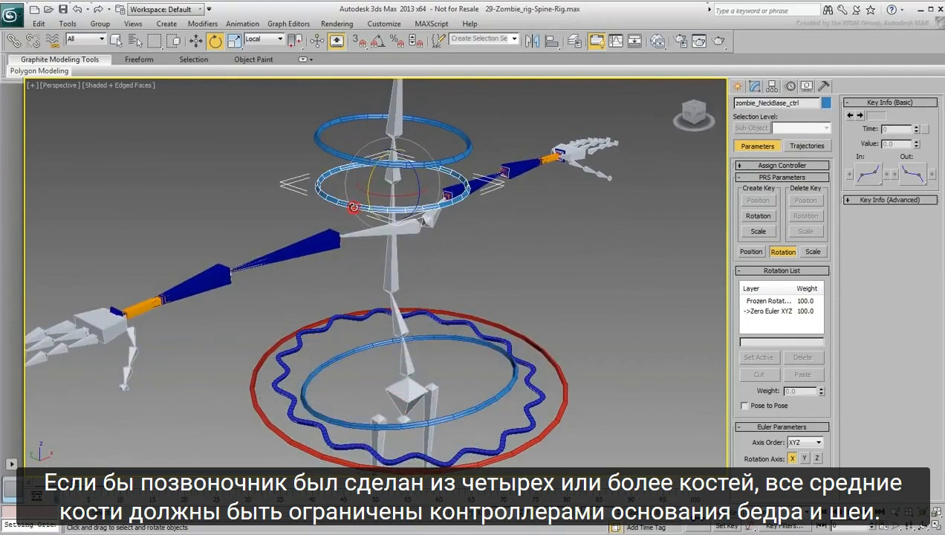
mouse_move(370, 179)
mouse_down()
mouse_move(360, 218)
mouse_move(372, 184)
mouse_up()
right_click(371, 184)
alt+middle_drag(499, 233, 457, 242)
drag(363, 161, 358, 230)
right_click(358, 231)
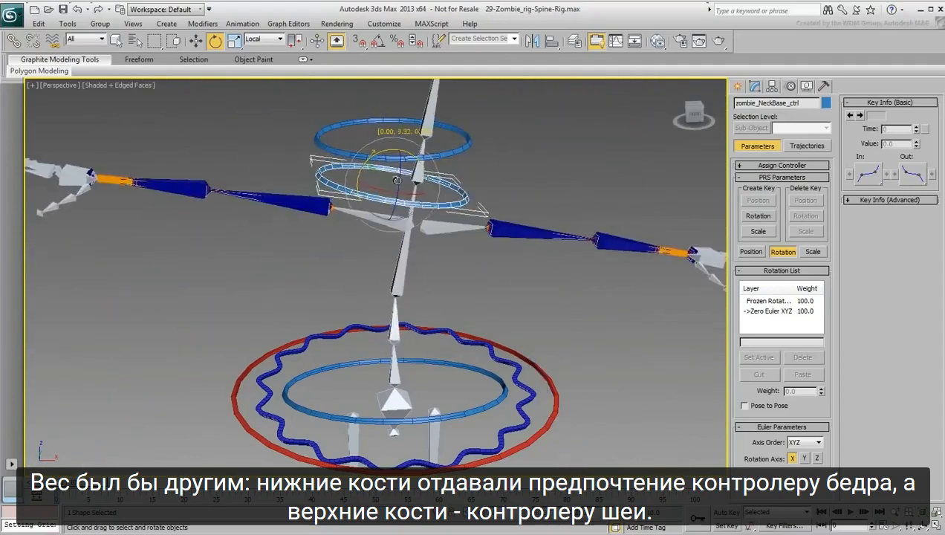
- Rotate the spine base controller again to test how the lower and middle spine bones bend, and cancel the rotation
click(326, 418)
drag(365, 370, 386, 346)
right_click(387, 346)
mouse_move(367, 348)
alt+middle_down()
mouse_move(376, 365)
mouse_move(383, 356)
alt+middle_up()
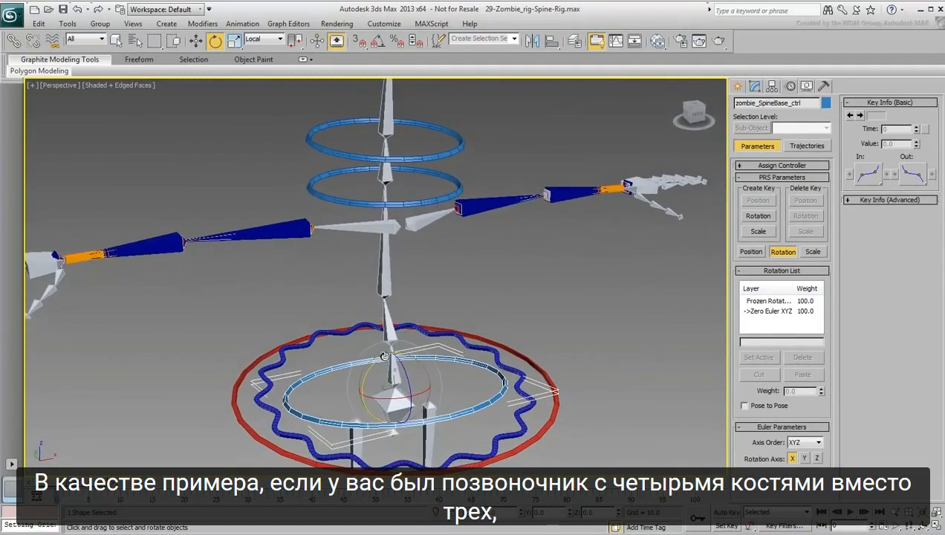
- Test the spine's bending from the side by rotating the spine base and neck base controllers in turn, restoring both
alt+middle_drag(502, 308, 575, 273)
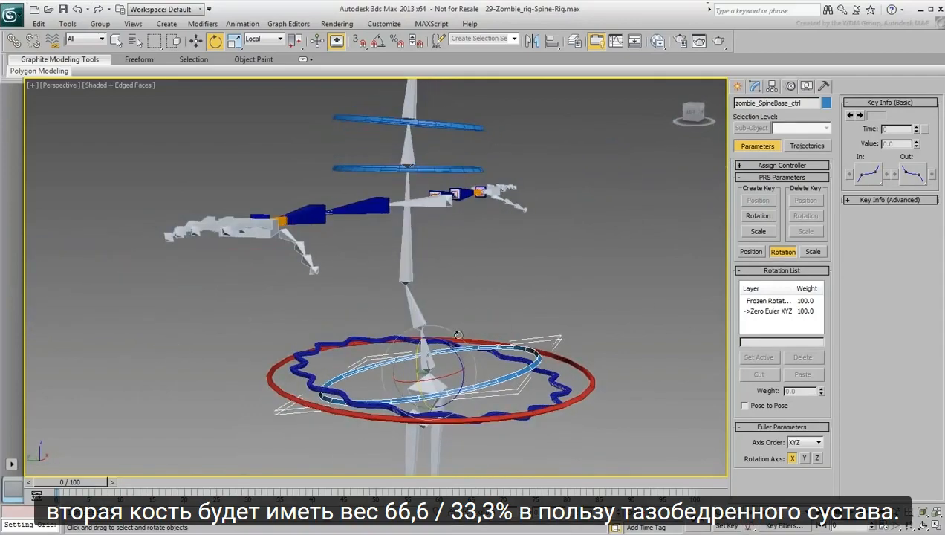
mouse_move(446, 345)
mouse_down()
mouse_move(502, 494)
mouse_move(440, 369)
mouse_up()
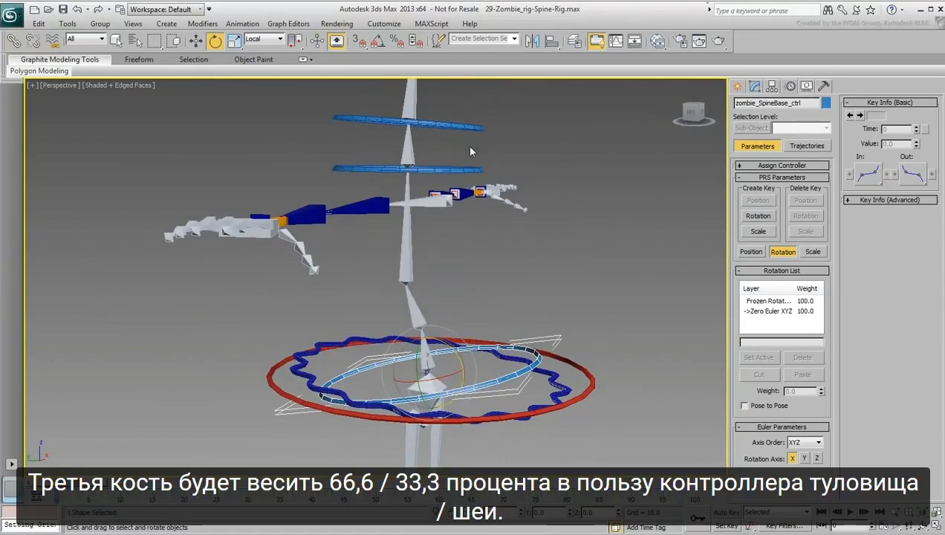
mouse_move(467, 145)
mouse_down()
mouse_move(444, 179)
mouse_move(412, 100)
mouse_move(401, 96)
mouse_move(442, 254)
mouse_move(432, 196)
mouse_up()
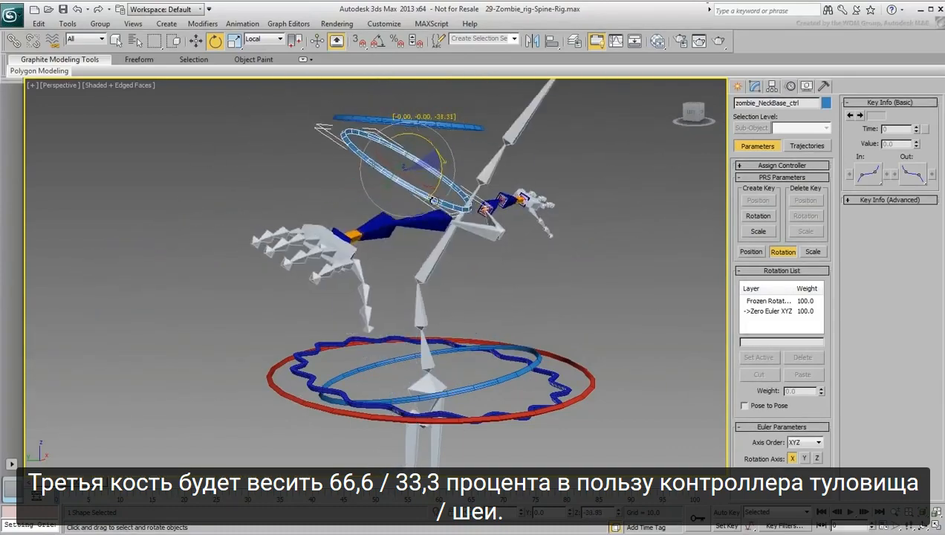
right_click(432, 196)
- Apply an Orientation Constraint to the head bone, zombie_Head_bone, targeting the upper ring zombie_Head_ctrl
alt+middle_drag(514, 286, 493, 306)
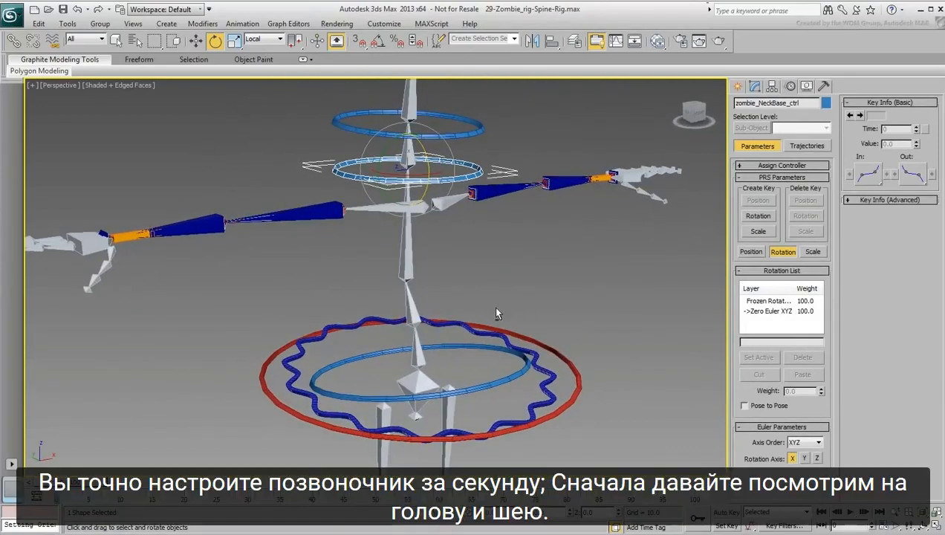
alt+middle_drag(575, 277, 500, 330)
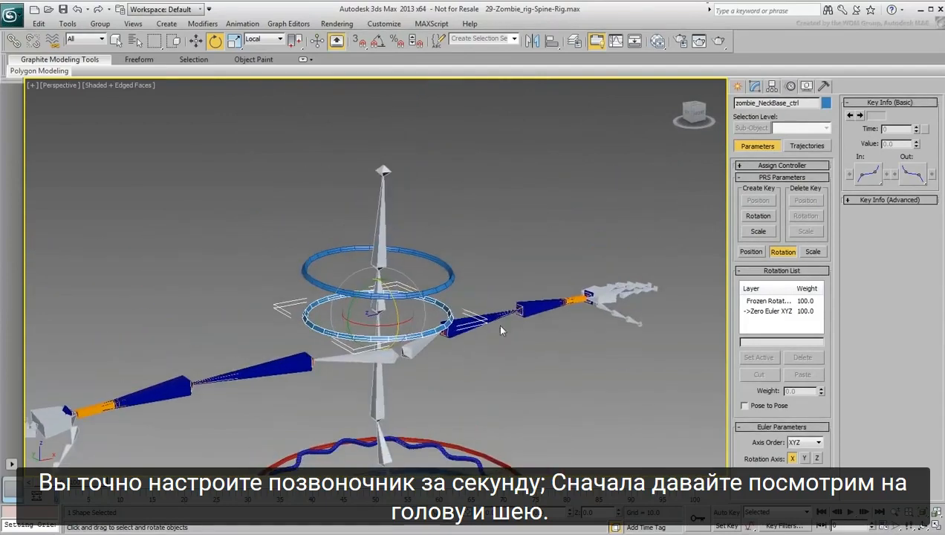
alt+middle_drag(456, 216, 478, 208)
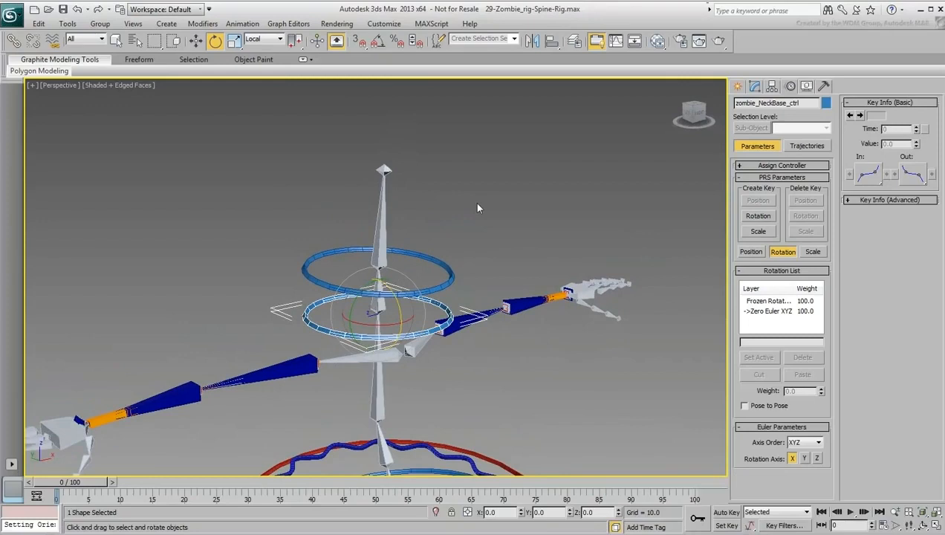
click(477, 200)
click(385, 202)
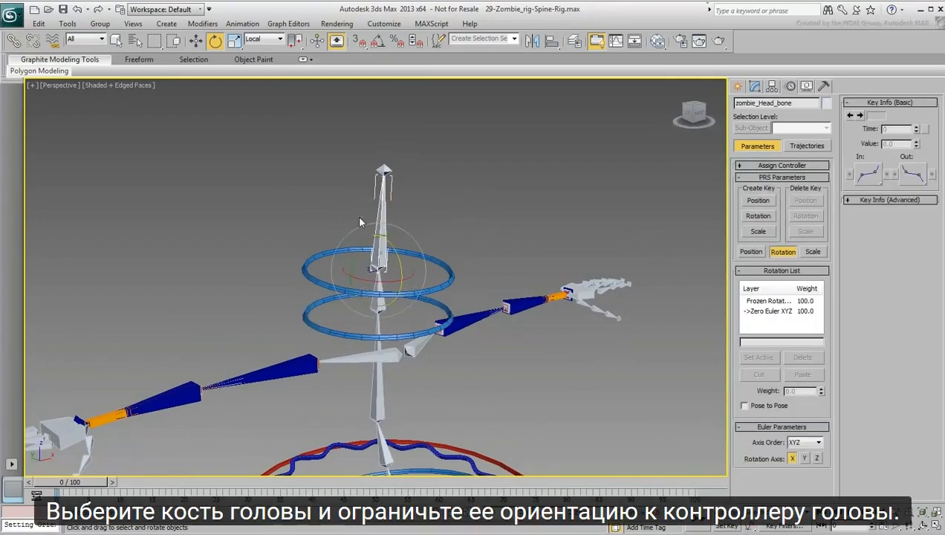
click(253, 25)
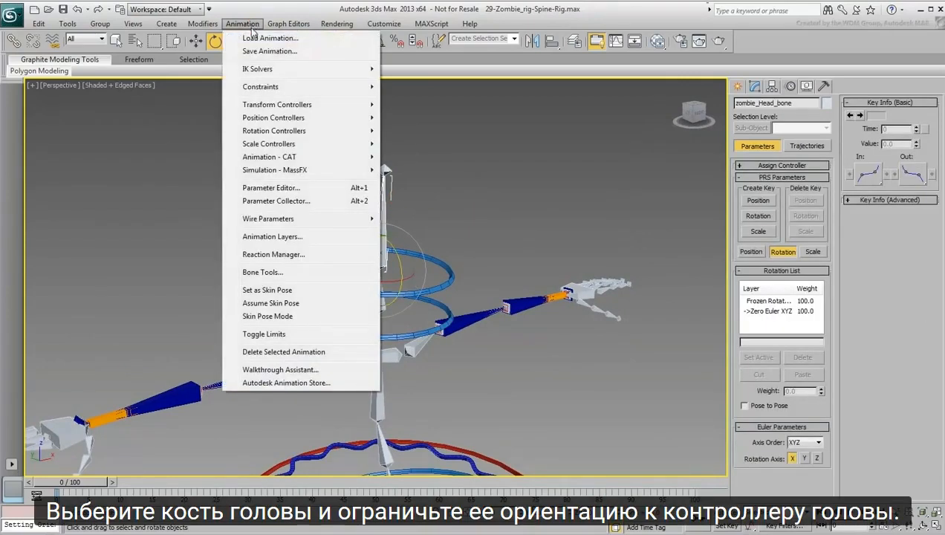
mouse_move(262, 86)
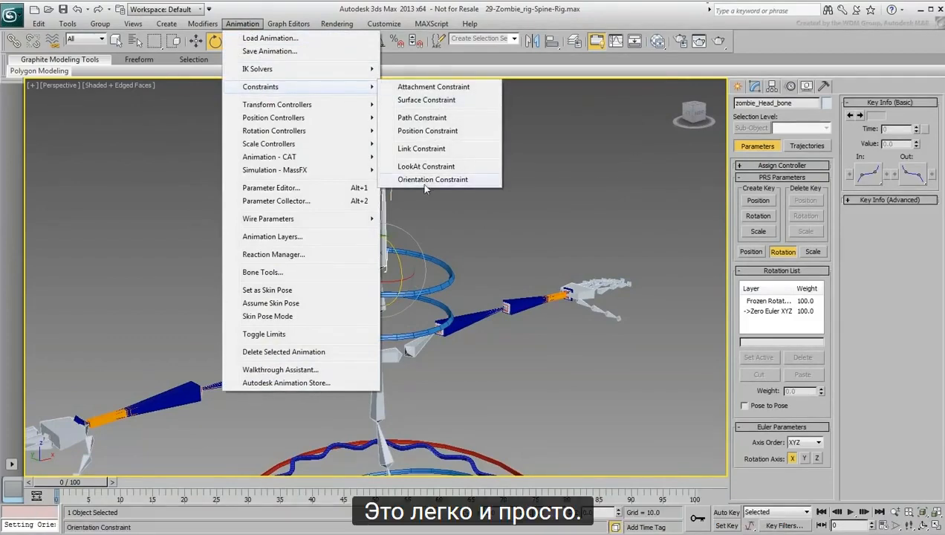
click(426, 179)
click(437, 243)
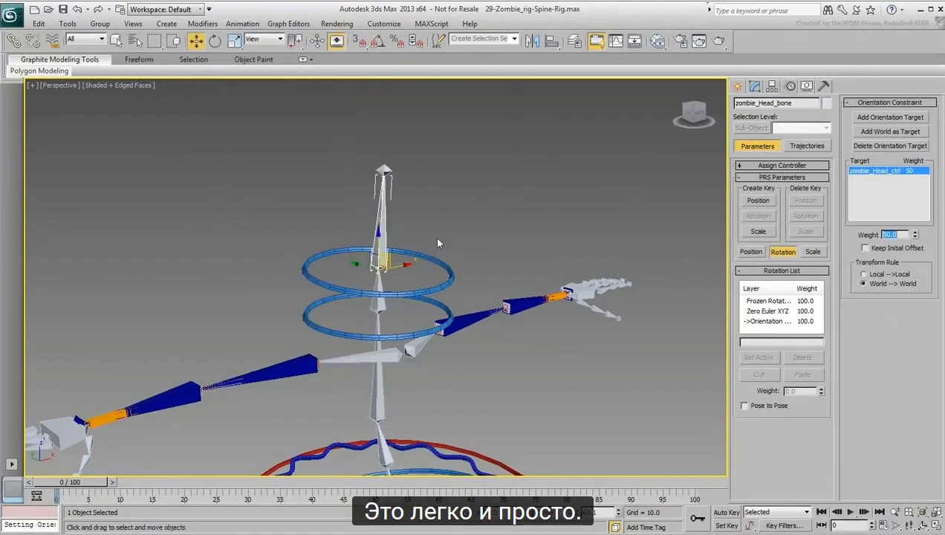
- Rotate the head controller zombie_Head_ctrl to test the head bone's constraint, and restore its orientation
right_click(437, 243)
click(447, 260)
click(351, 262)
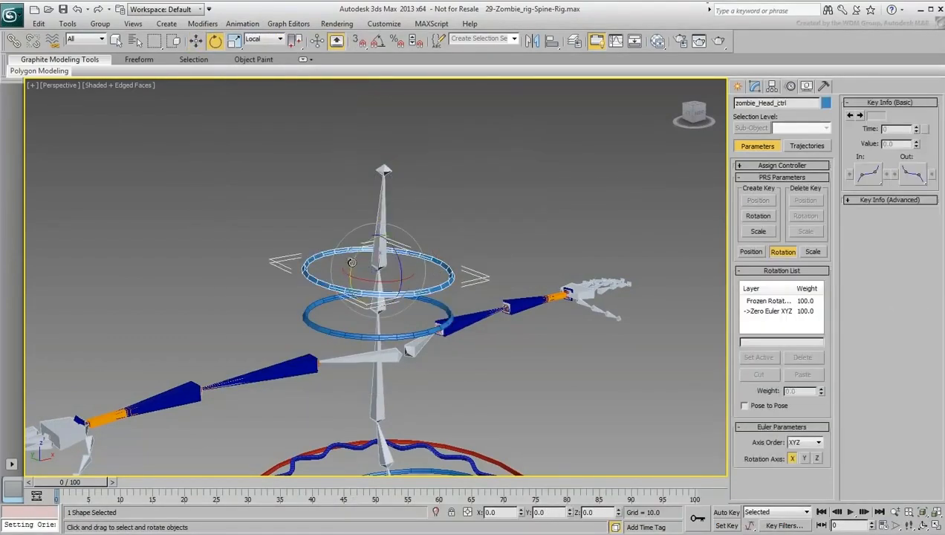
drag(351, 262, 388, 279)
- Apply an Orientation Constraint to the neck bone, zombie_Neck_bone, targeting the lower neck ring zombie_NeckBase_ctrl
click(379, 303)
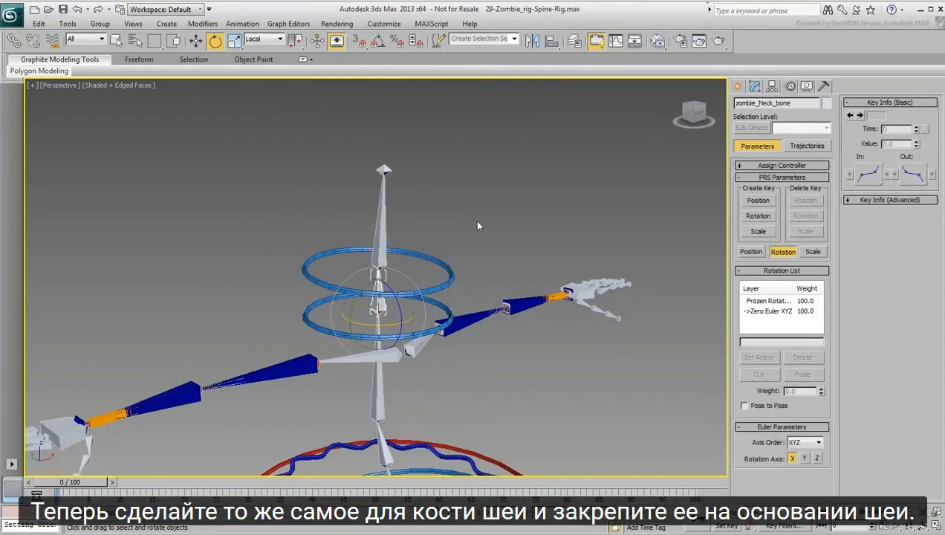
click(242, 24)
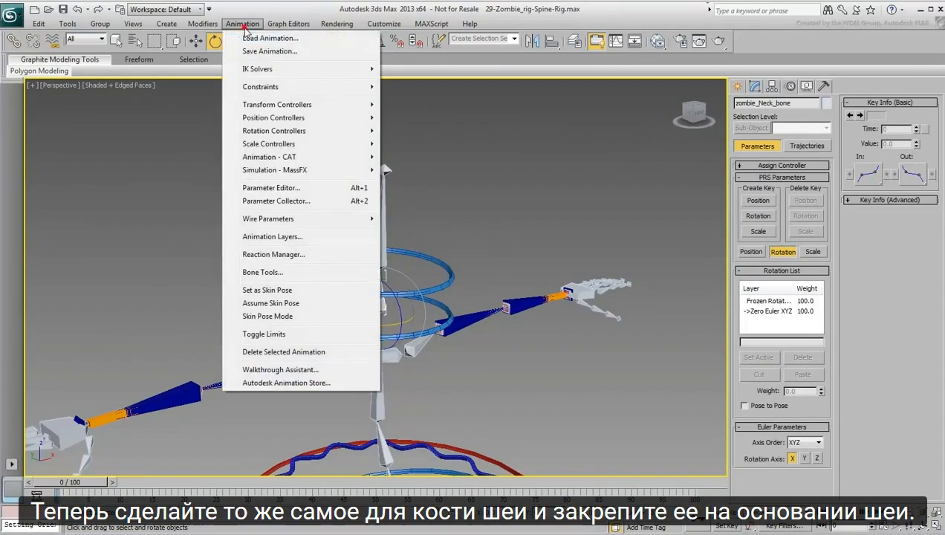
click(272, 87)
click(433, 179)
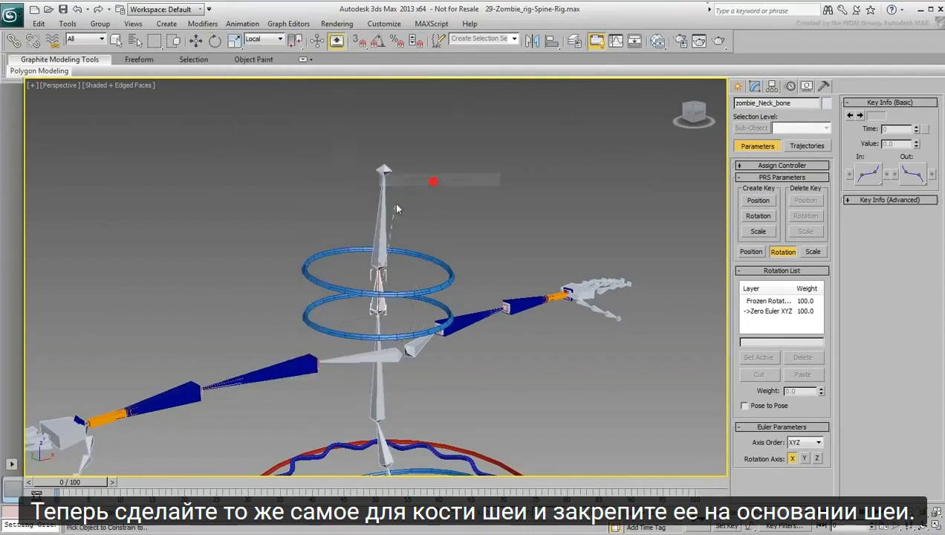
click(307, 324)
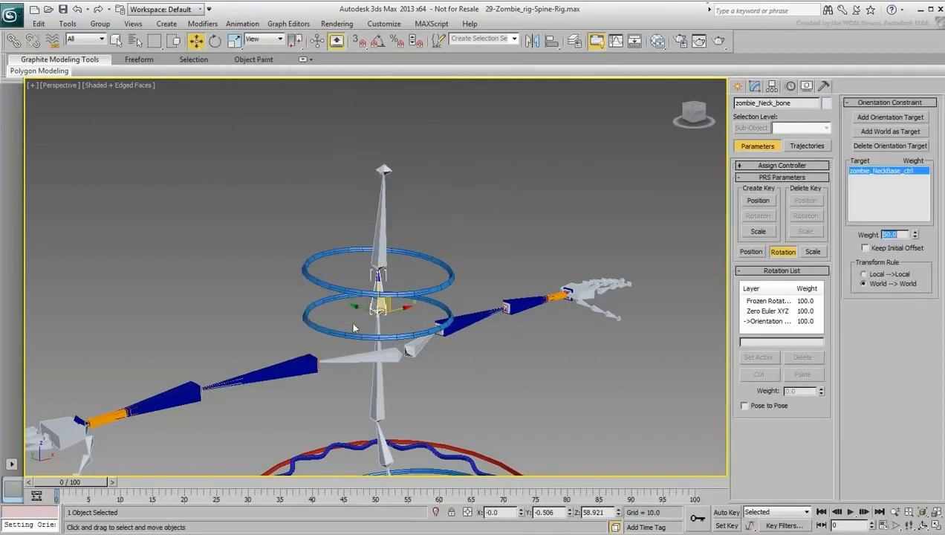
- Rotate the neck base controller and the head controller in turn to test the neck bone's response, restoring both
middle_drag(508, 236, 513, 195)
right_click(495, 205)
click(518, 221)
drag(276, 269, 322, 284)
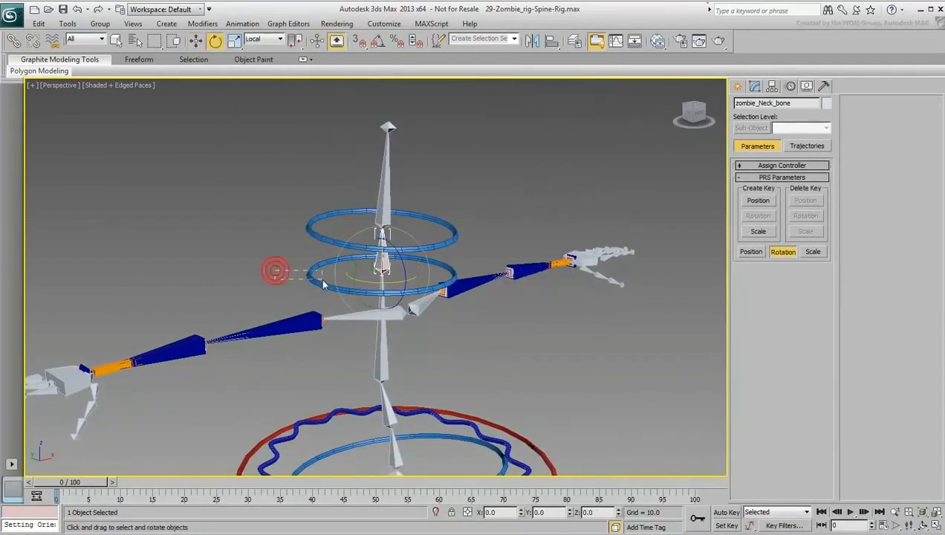
mouse_move(380, 283)
mouse_down()
mouse_move(298, 268)
mouse_move(379, 284)
mouse_up()
click(340, 244)
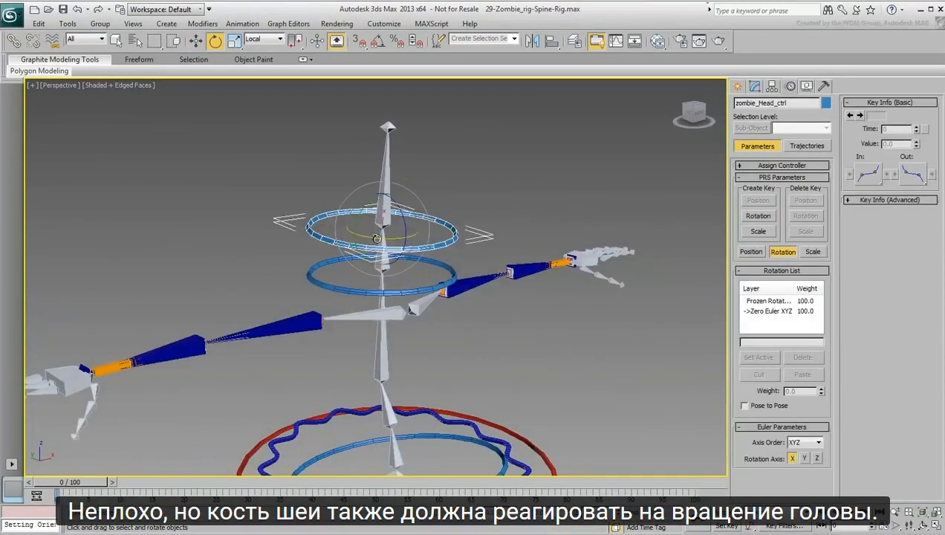
mouse_move(376, 238)
mouse_down()
mouse_move(317, 225)
mouse_move(375, 238)
mouse_up()
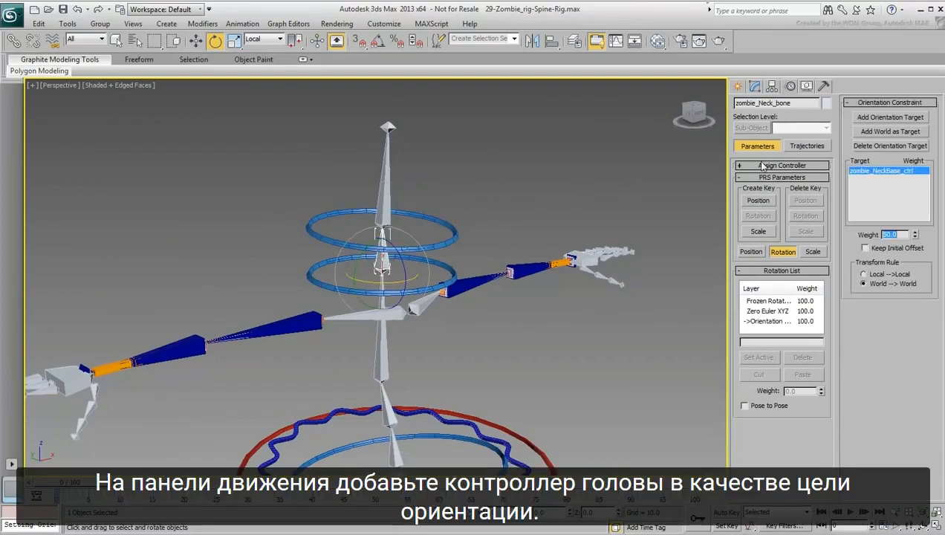
- Add zombie_Head_ctrl as a second orientation target for the neck bone, and end target picking
click(872, 117)
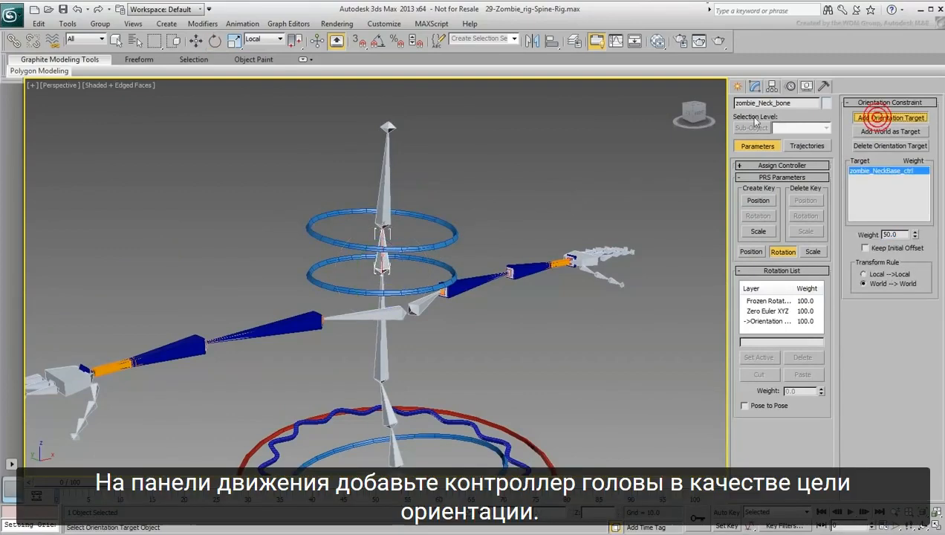
click(422, 218)
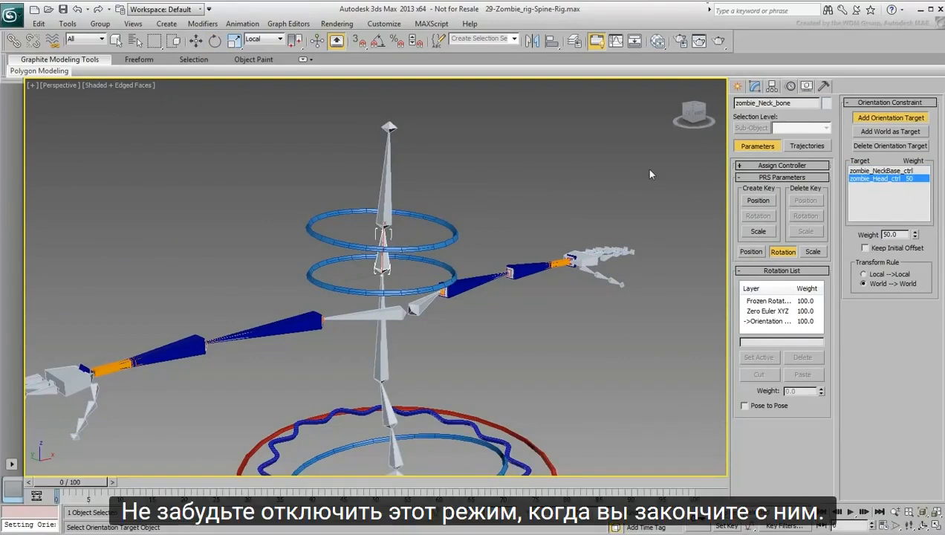
click(869, 118)
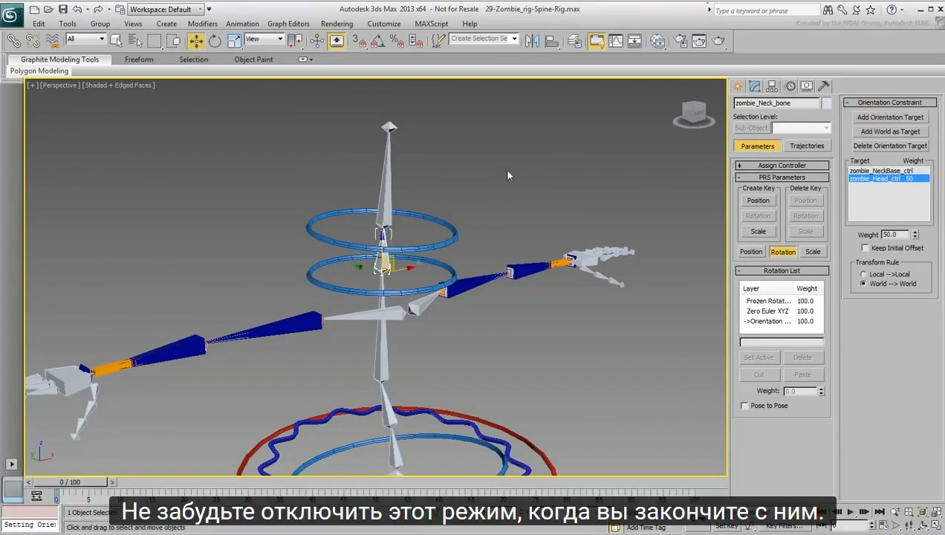
- Rotate the head controller zombie_Head_ctrl around different local axes to test the neck bone's two-target constraint, cancelling each rotation
click(479, 176)
click(434, 221)
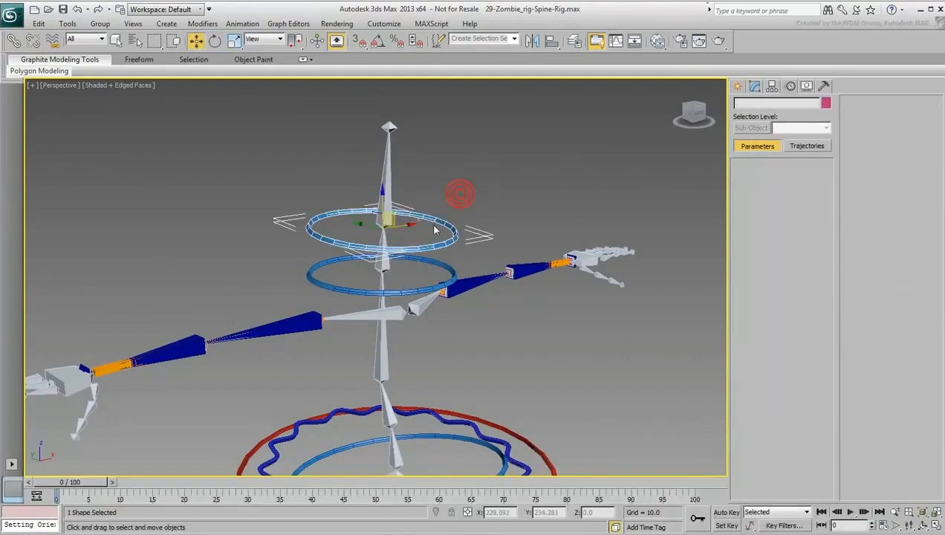
right_click(433, 222)
click(451, 244)
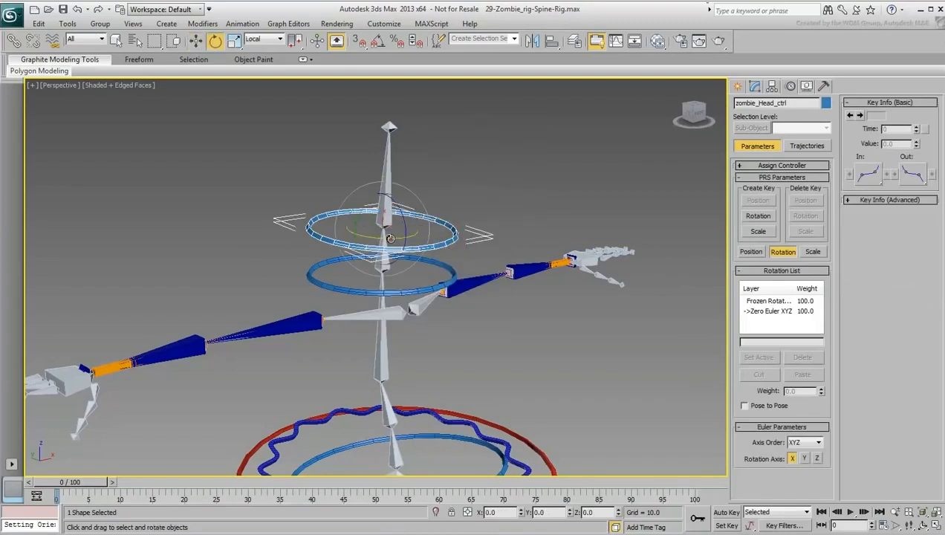
drag(389, 237, 416, 243)
right_click(417, 242)
alt+middle_drag(442, 346, 394, 342)
drag(416, 219, 354, 181)
right_click(353, 182)
alt+middle_drag(354, 281, 442, 279)
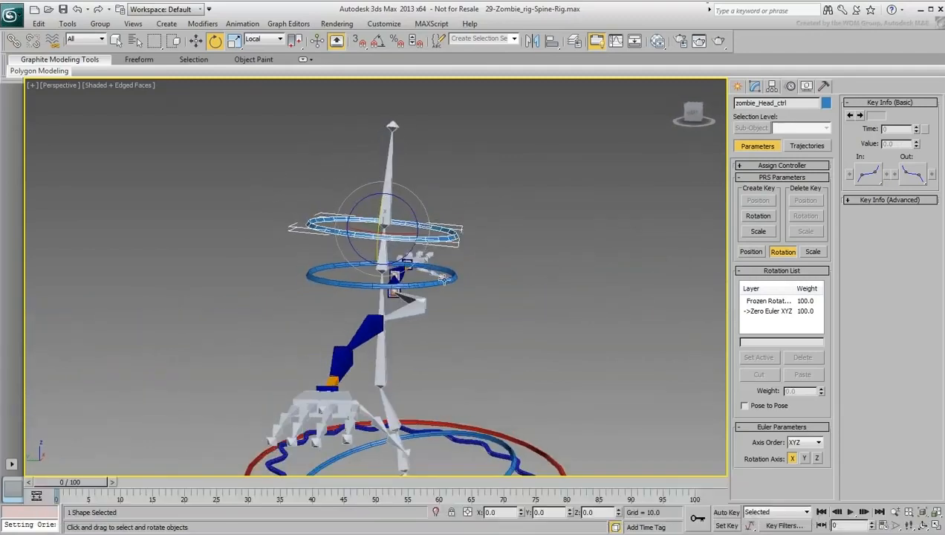
drag(416, 214, 332, 156)
right_click(331, 156)
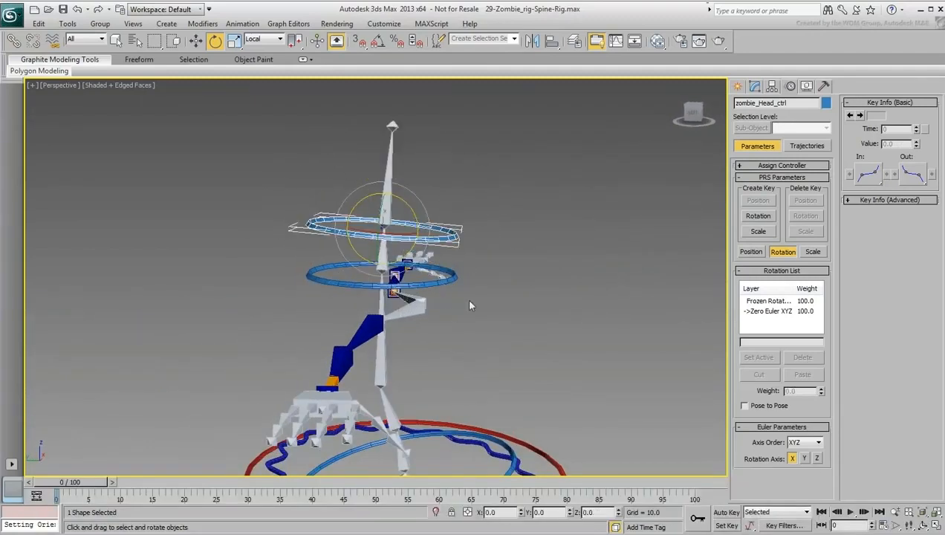
- Rotate the neck base controller zombie_NeckBase_ctrl around different axes to test the neck's response, cancelling each rotation
drag(330, 286, 332, 285)
drag(407, 250, 344, 226)
right_click(344, 227)
alt+middle_drag(345, 226, 334, 337)
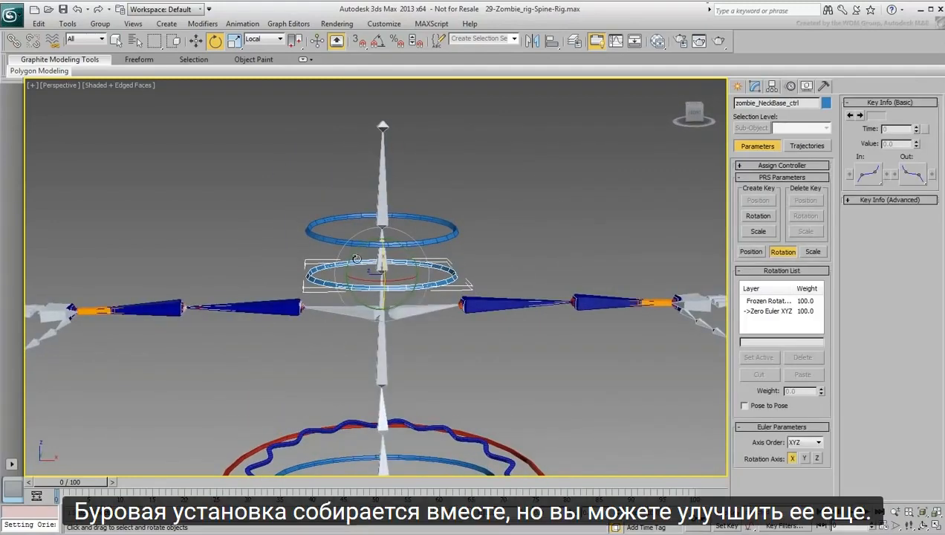
drag(333, 261, 353, 336)
right_click(354, 335)
- Rotate the hip controller zombie_Hip_ctrl around its local X axis to test the lower spine, and restore its orientation
alt+middle_drag(351, 332, 494, 253)
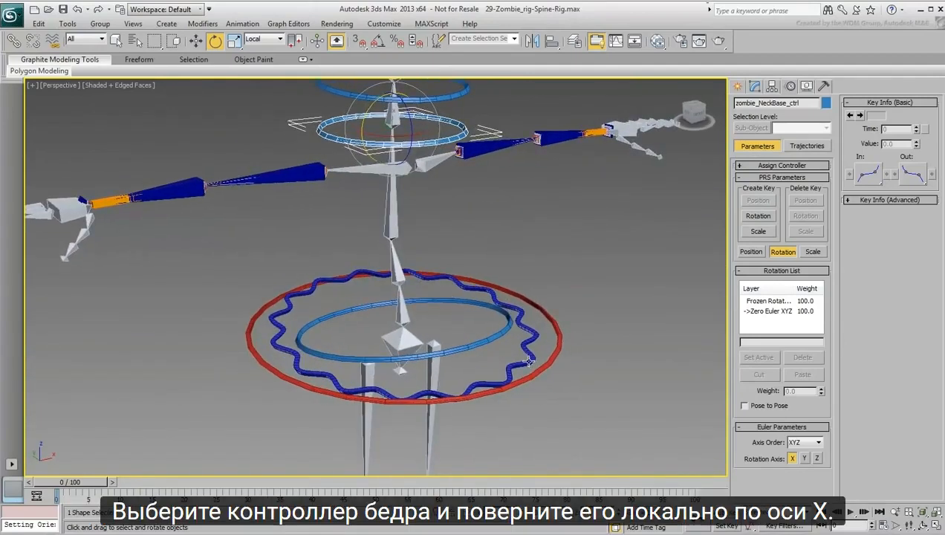
click(529, 362)
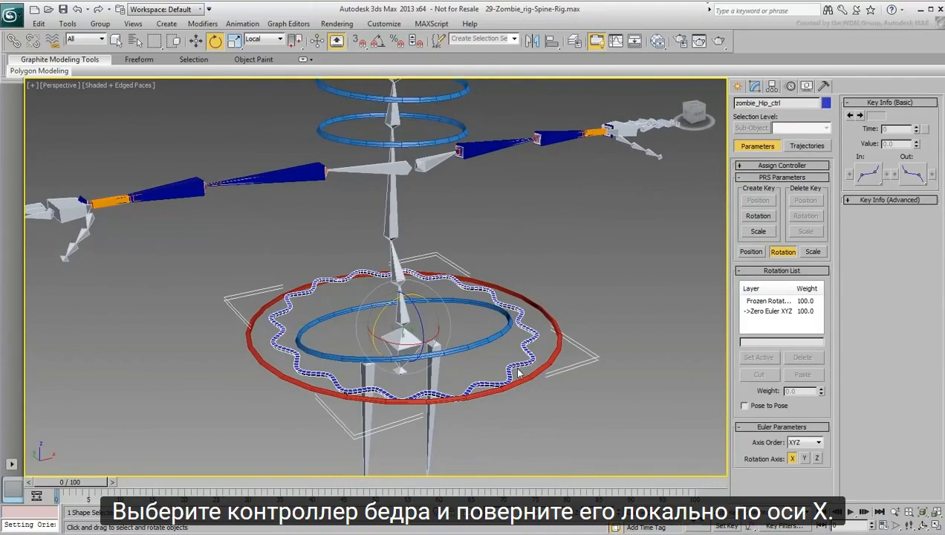
drag(393, 341, 372, 335)
key(ctrl+z)
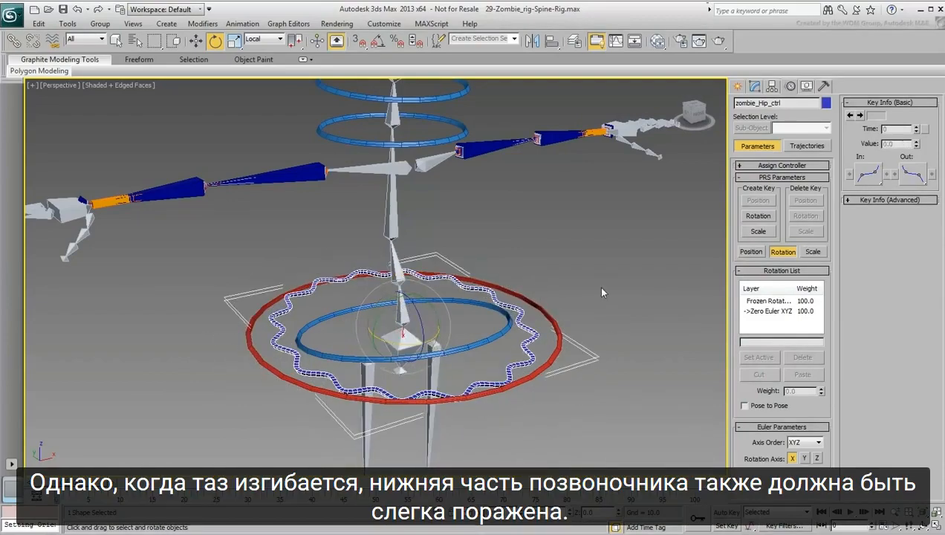
- Rotate the hip controller and the inner zombie_SpineBase_ctrl ring to compare their effect on the lower spine, and undo the rotations
mouse_move(394, 347)
mouse_down()
mouse_move(415, 344)
mouse_move(386, 333)
mouse_up()
click(458, 353)
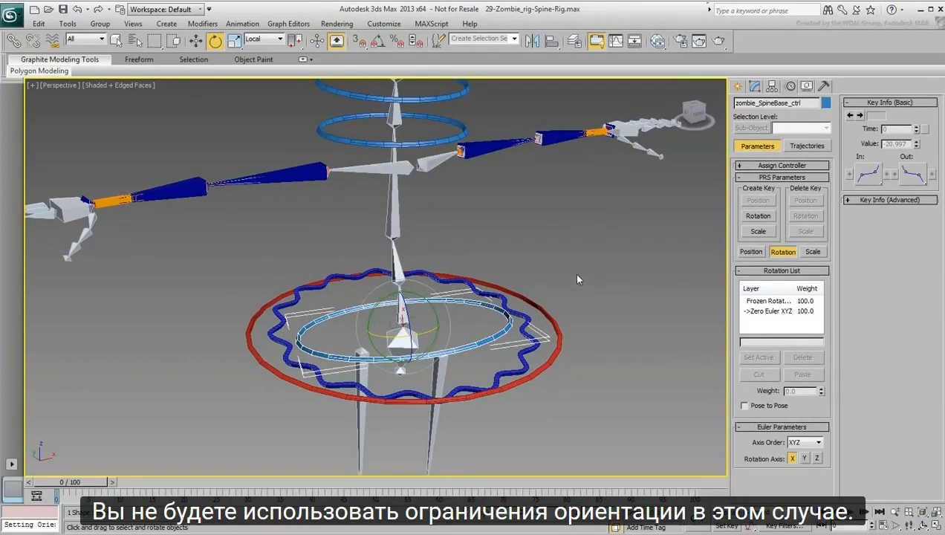
key(ctrl+z)
key(ctrl+z)
key(ctrl+z)
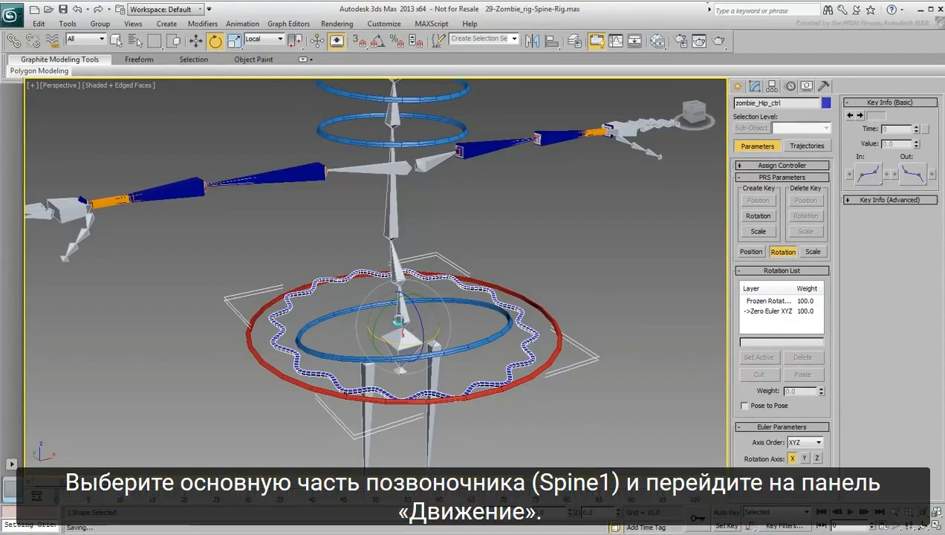
- Assign an additional Euler XYZ controller to the Available slot in the rotation list of the lowest spine bone, zombie_Spine1_bone
click(399, 316)
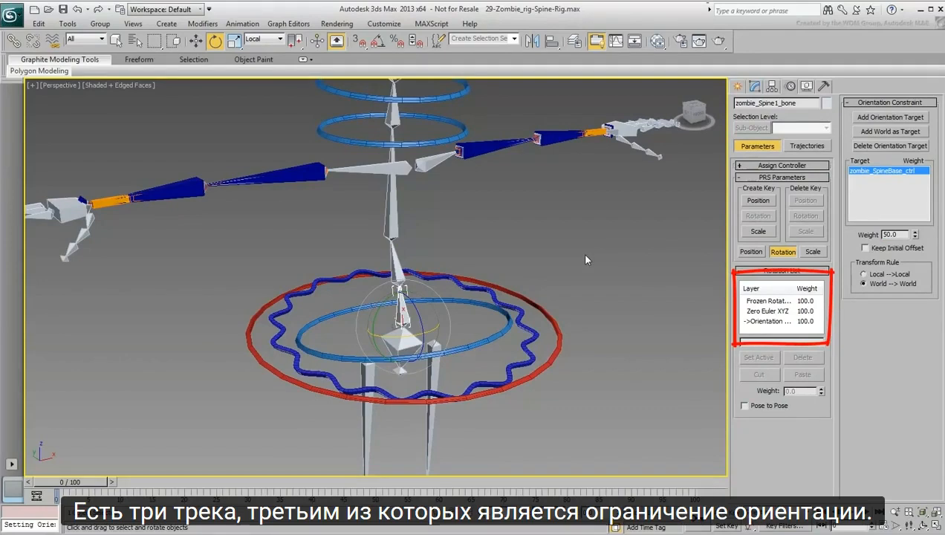
click(773, 165)
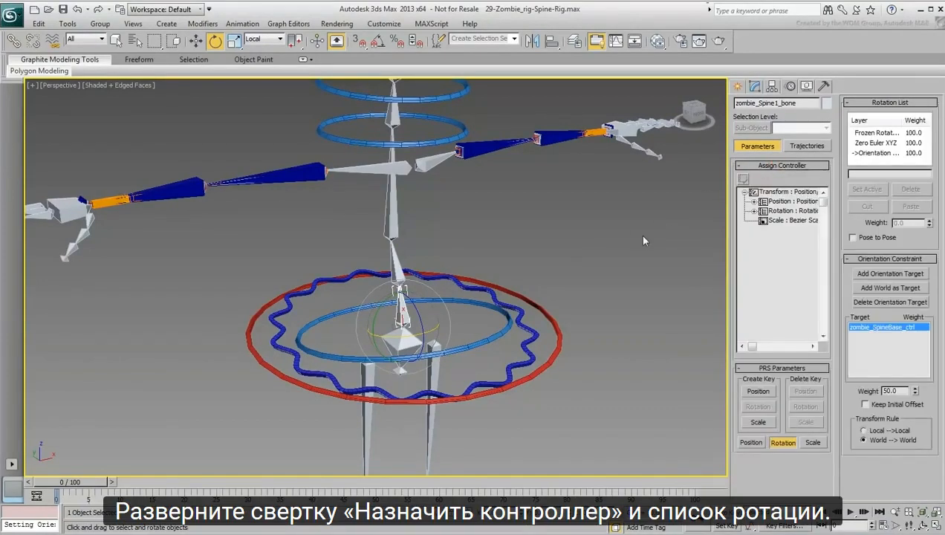
click(754, 211)
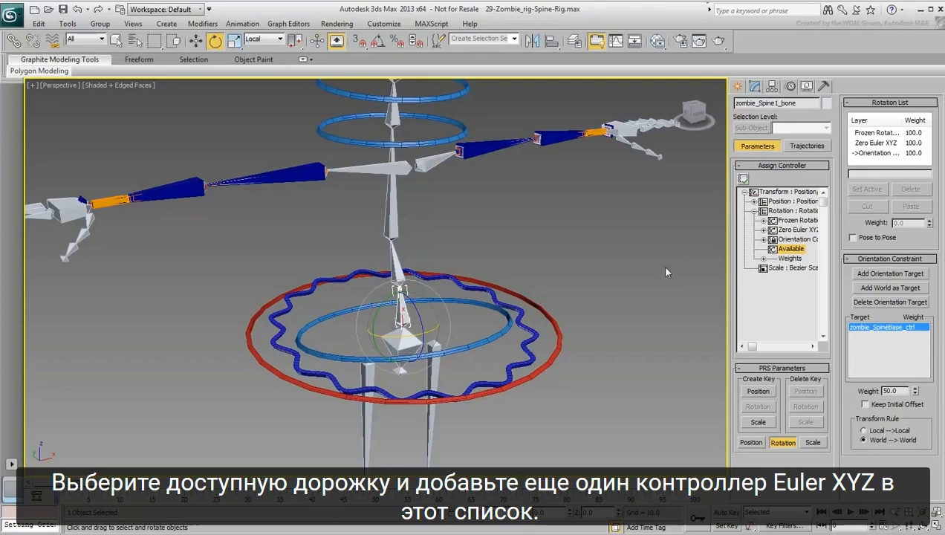
click(743, 179)
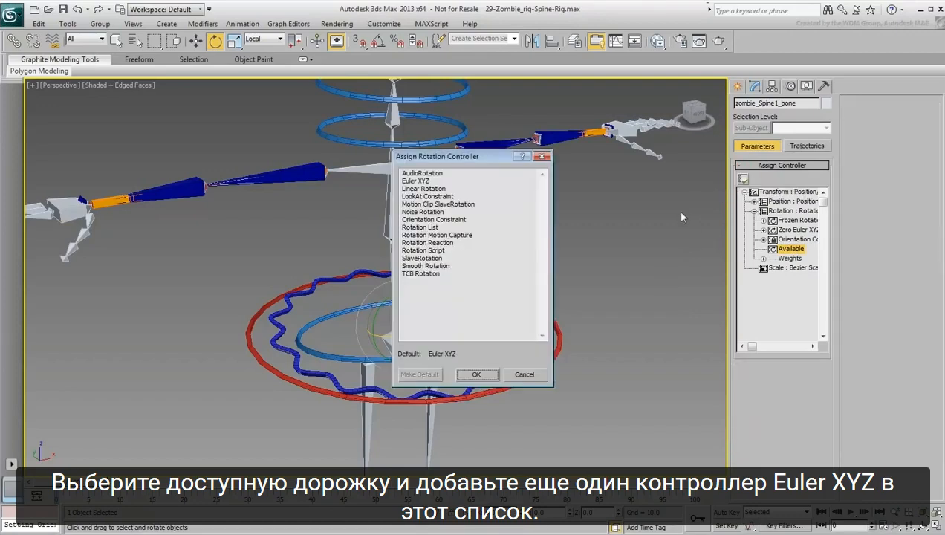
click(416, 181)
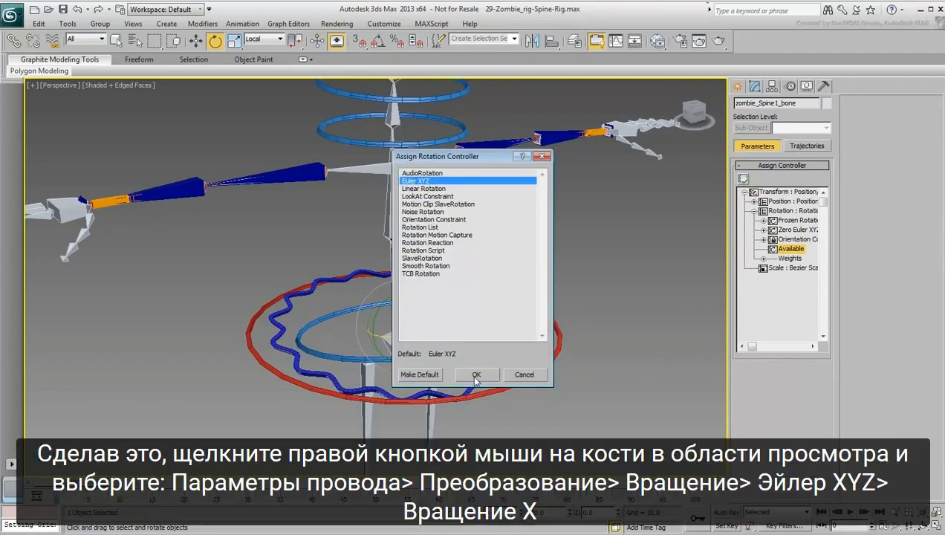
click(474, 374)
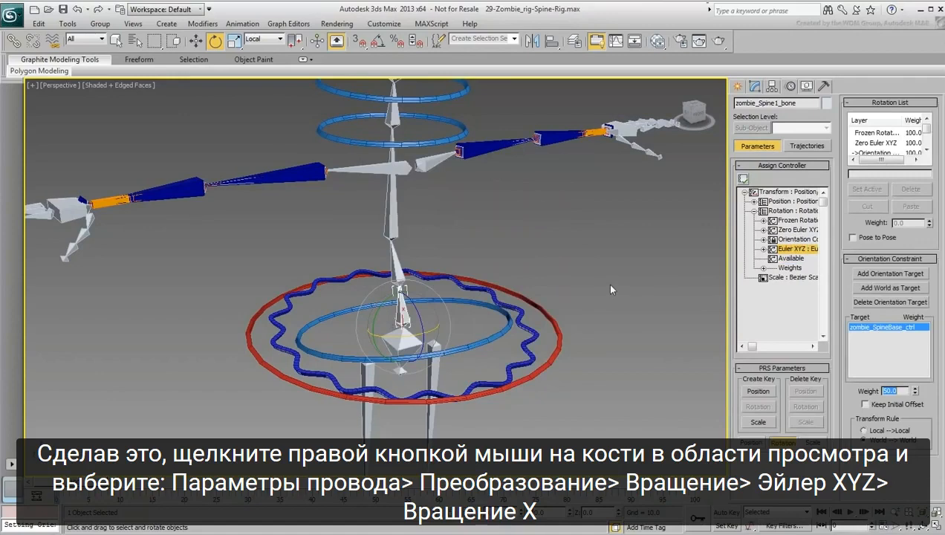
- Set up parameter wiring between the spine bone's Euler XYZ X Rotation and the Zero Euler XYZ X Rotation of zombie_Hip_ctrl
right_click(403, 308)
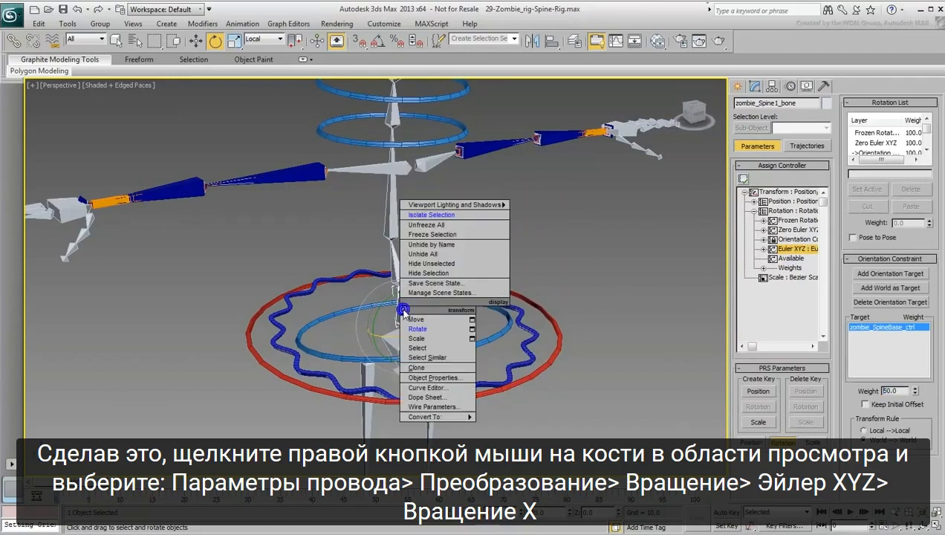
click(431, 405)
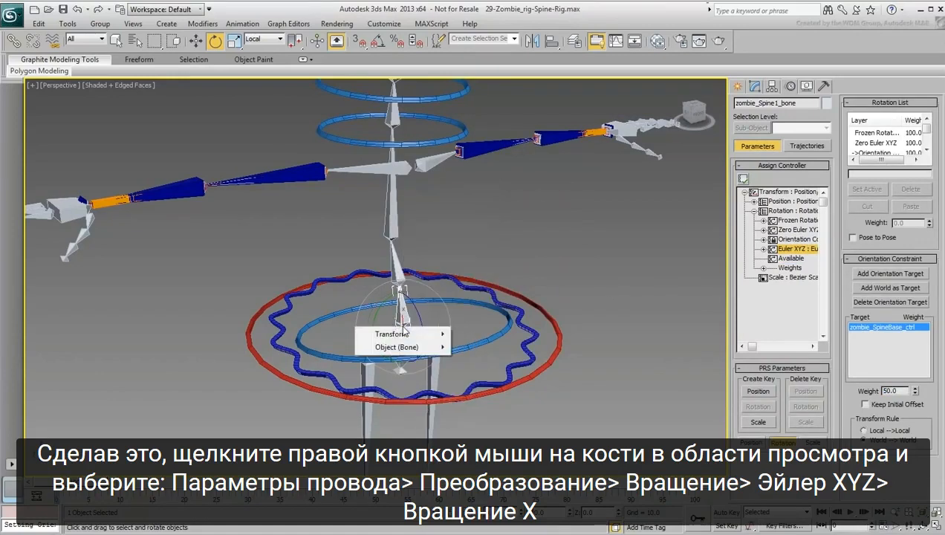
click(406, 335)
click(494, 349)
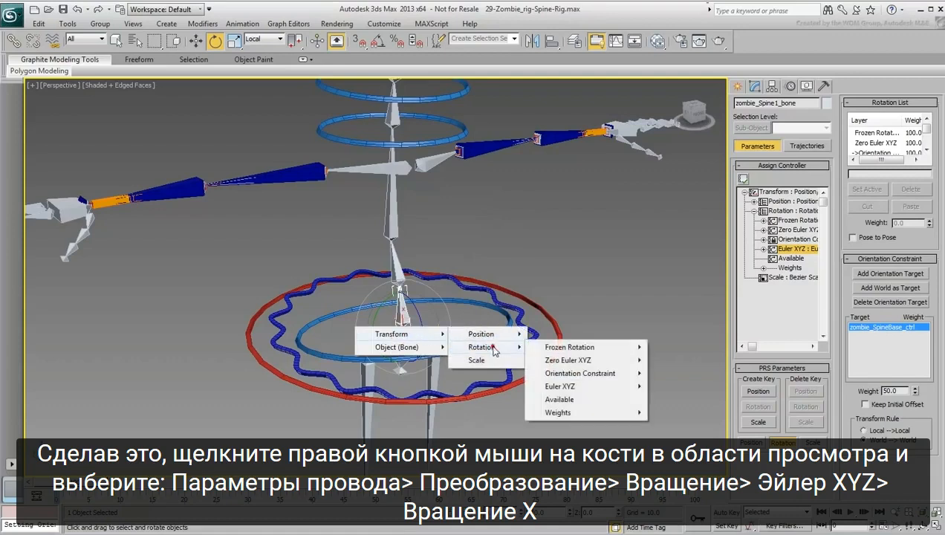
click(572, 385)
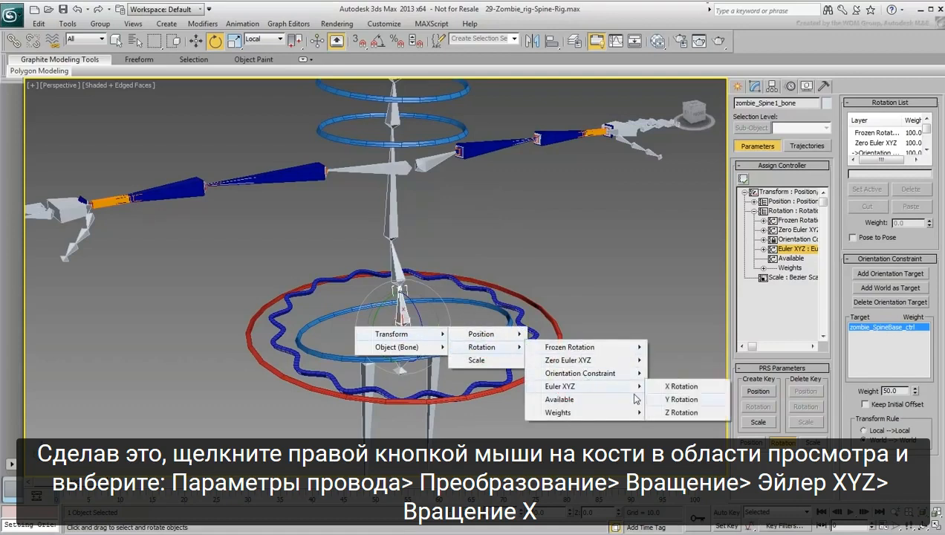
click(684, 388)
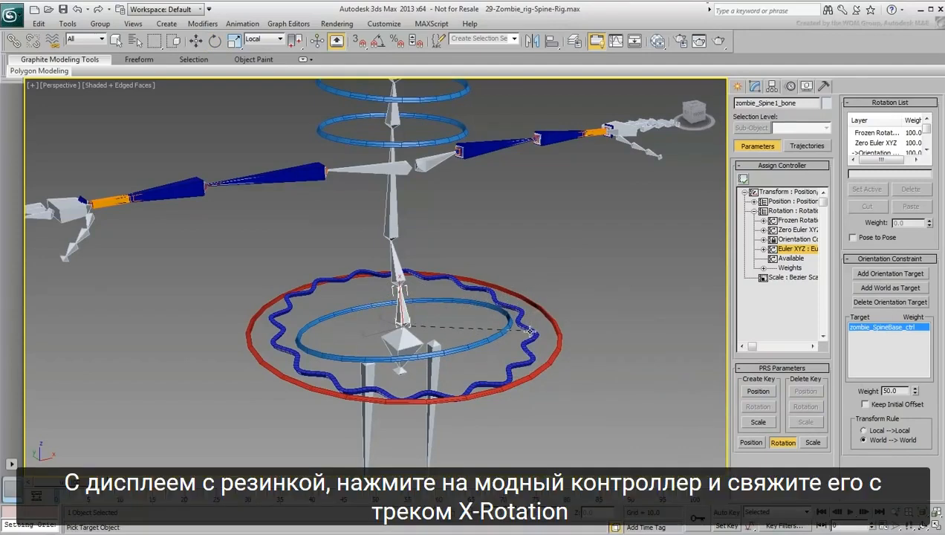
click(530, 332)
click(534, 341)
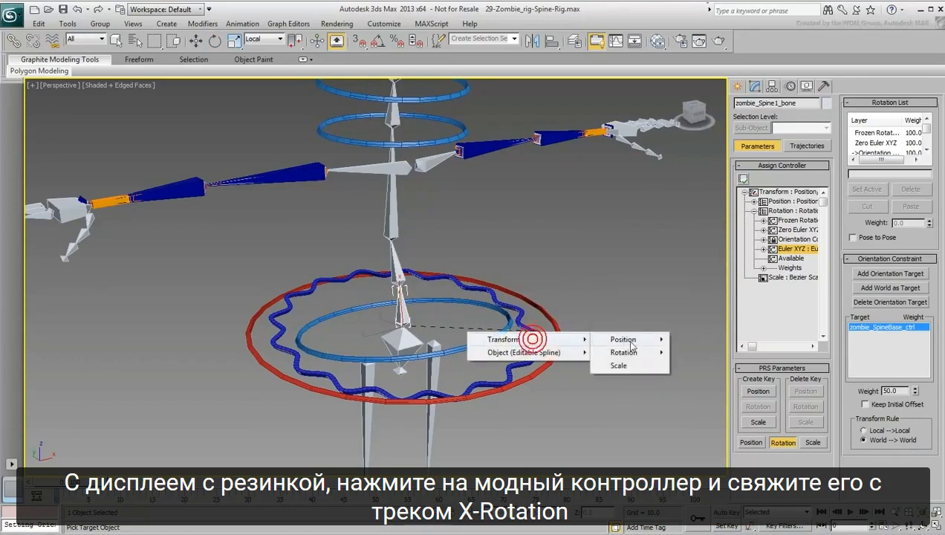
click(629, 353)
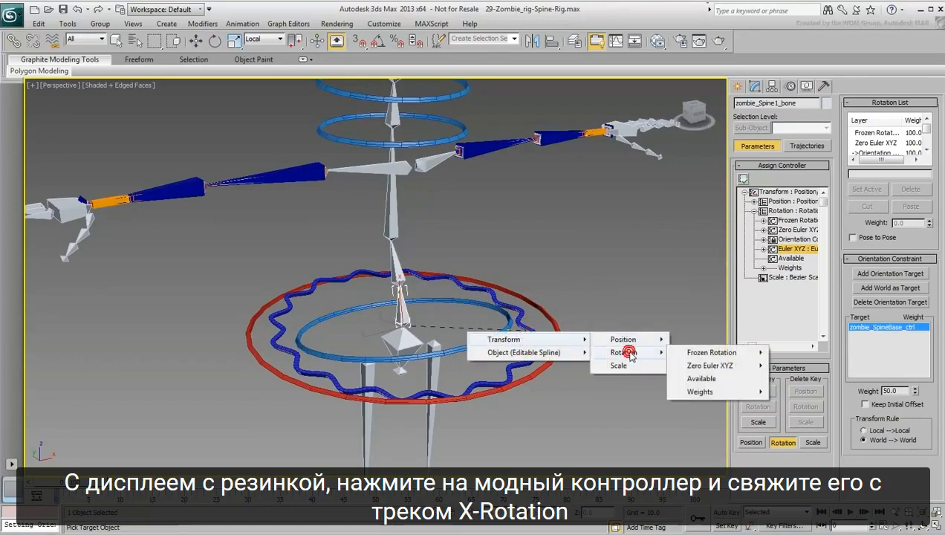
click(710, 367)
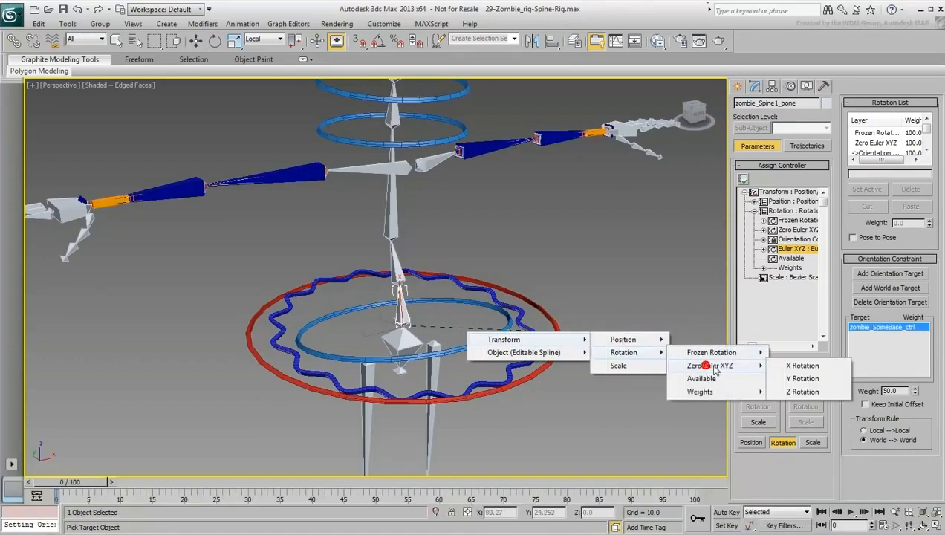
click(799, 367)
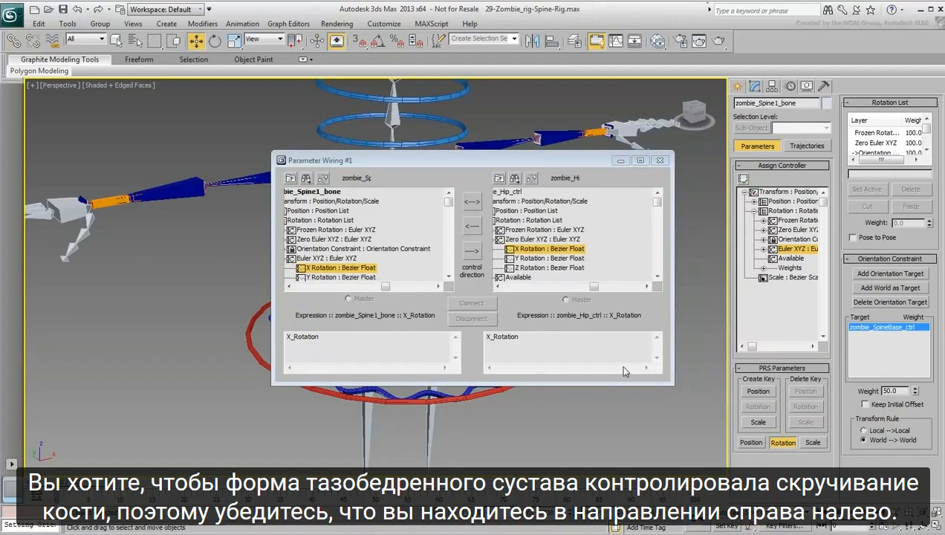
- Set the wiring direction so the hip controller's X Rotation drives the spine bone, and connect the two tracks
click(472, 225)
click(473, 227)
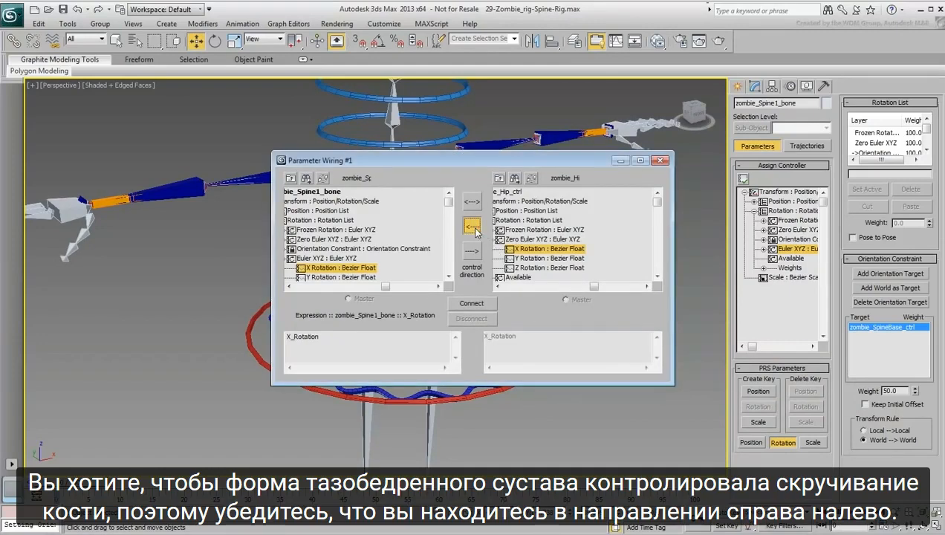
drag(443, 156, 210, 104)
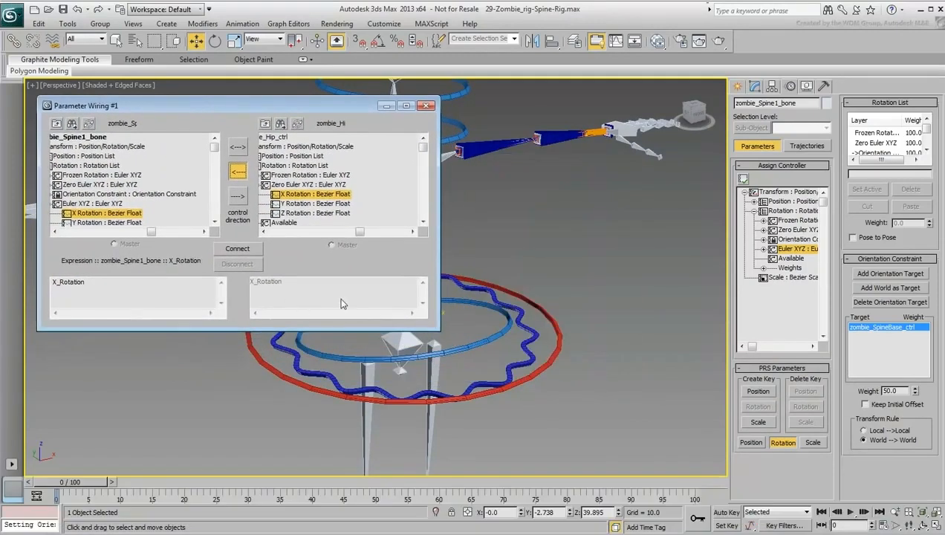
click(238, 248)
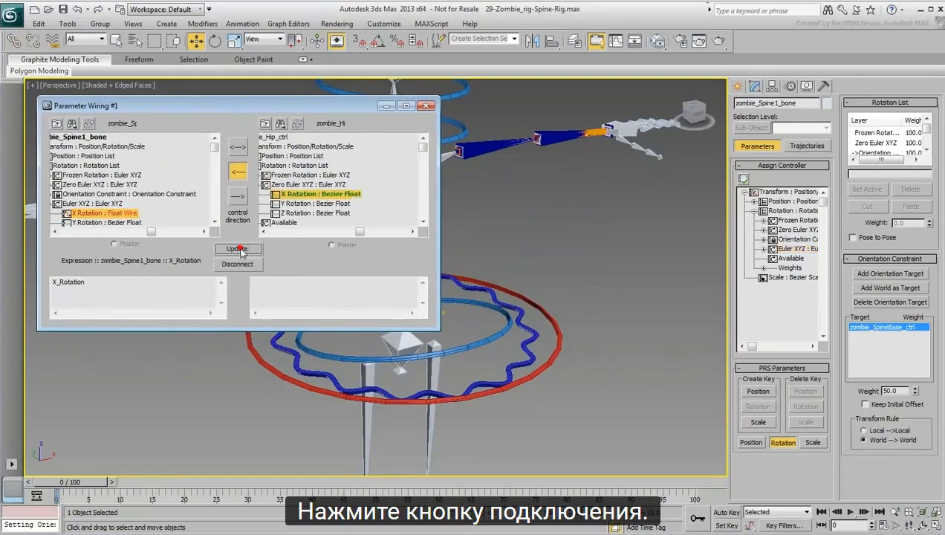
- Rotate zombie_Hip_ctrl around its local X axis to test the wired spine bone, and restore its orientation
middle_drag(483, 385, 594, 395)
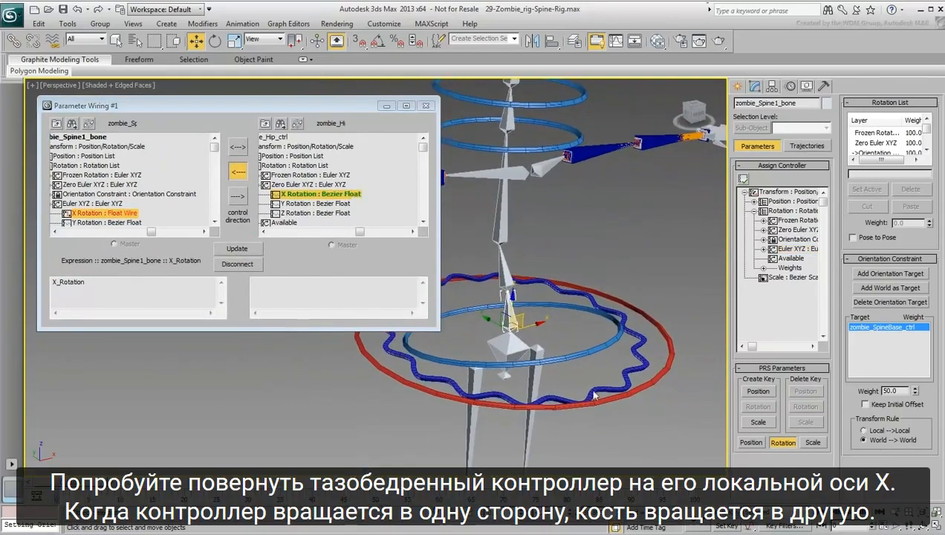
click(629, 372)
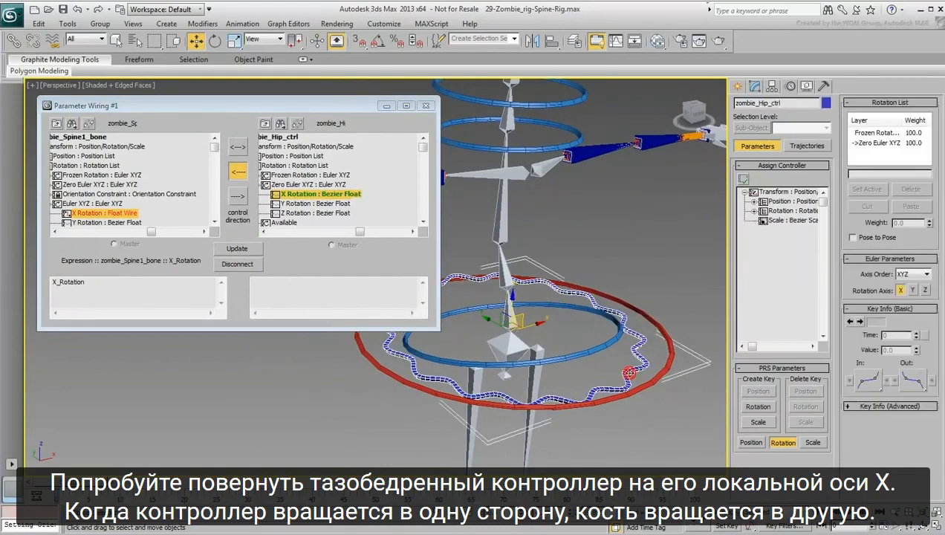
right_click(626, 370)
click(654, 382)
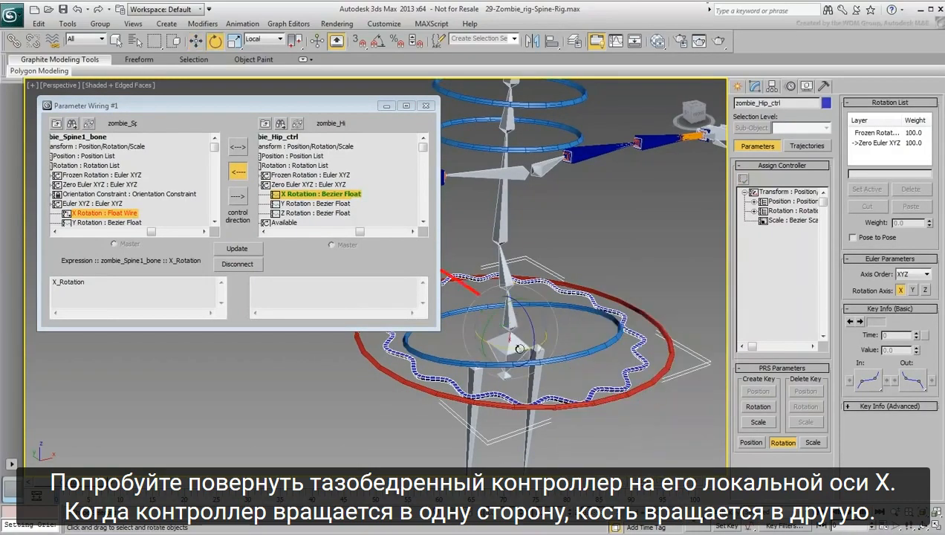
mouse_move(519, 348)
mouse_down()
mouse_move(512, 341)
mouse_move(497, 349)
mouse_move(536, 350)
mouse_up()
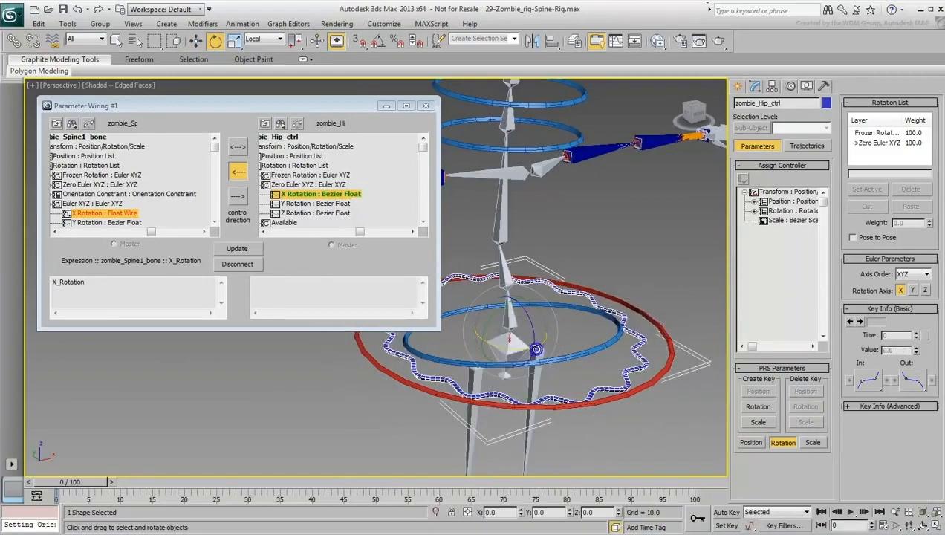
- Change the spine bone's wire expression to -X_Rotation, update the connection, and test it with a cancelled hip controller rotation
click(50, 282)
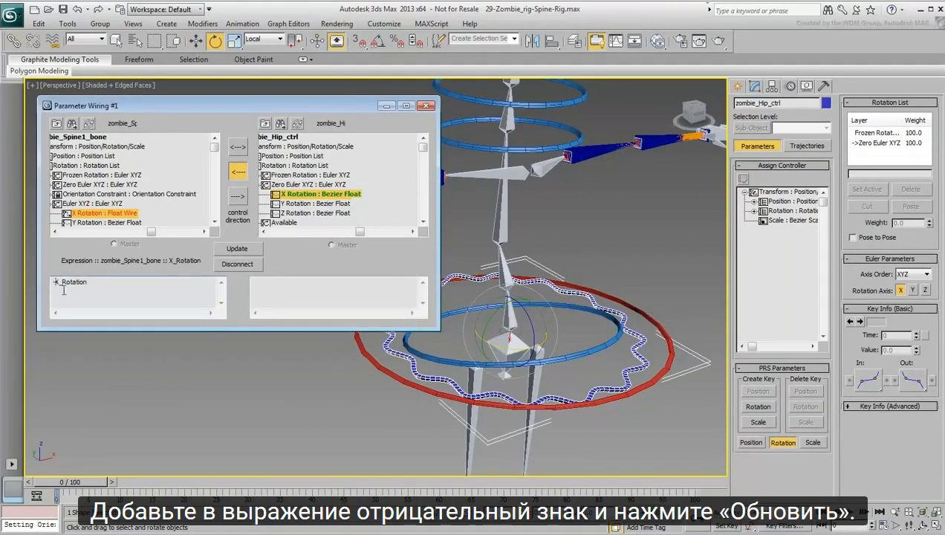
text(-)
click(236, 250)
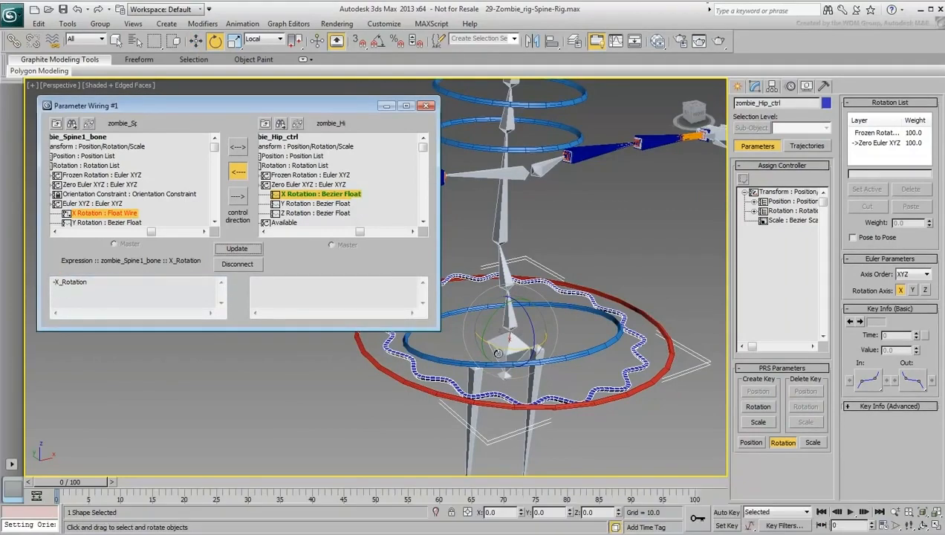
mouse_move(519, 347)
mouse_down()
mouse_move(493, 345)
mouse_move(552, 343)
mouse_move(496, 341)
mouse_move(518, 341)
mouse_up()
right_click(518, 341)
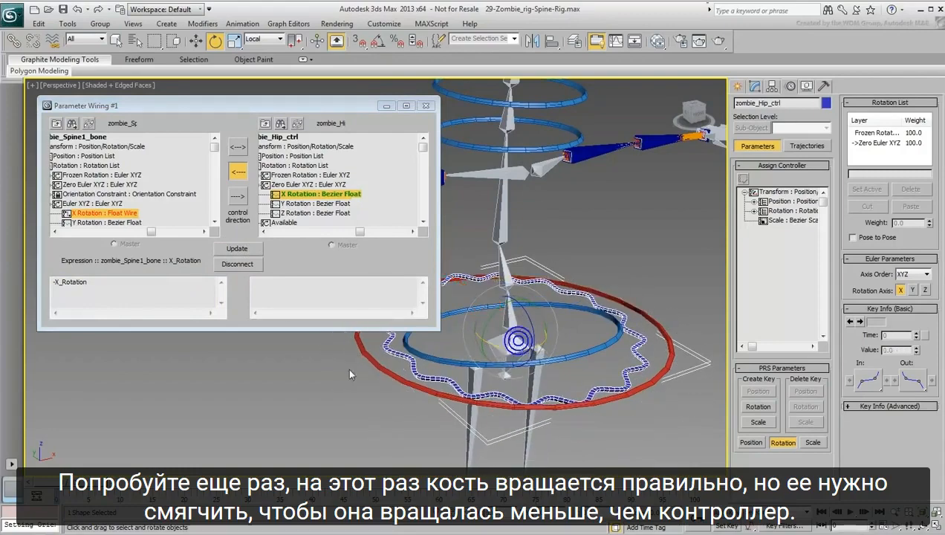
- Change the lowest spine bone's wire expression to -X_Rotation/2, update it, and test it with a cancelled hip controller rotation before closing Parameter Wiring
click(136, 287)
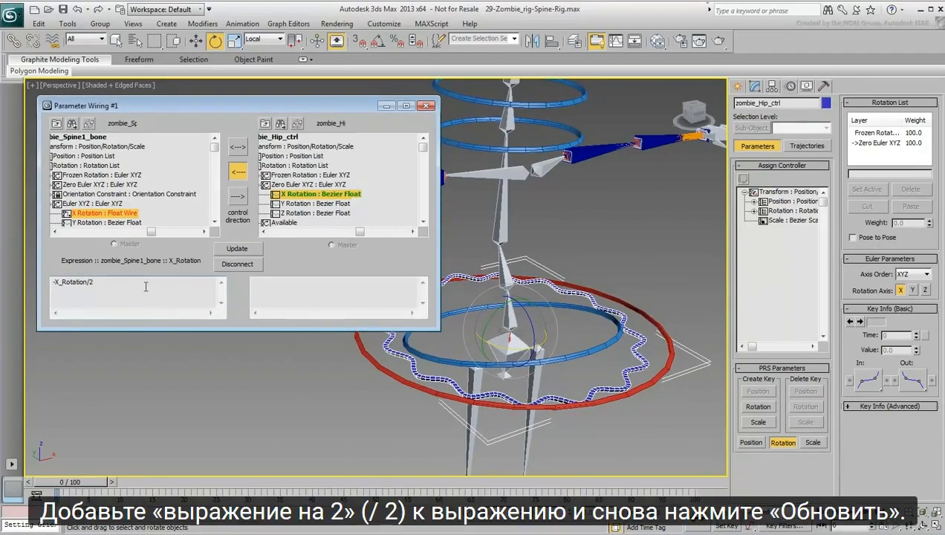
click(236, 249)
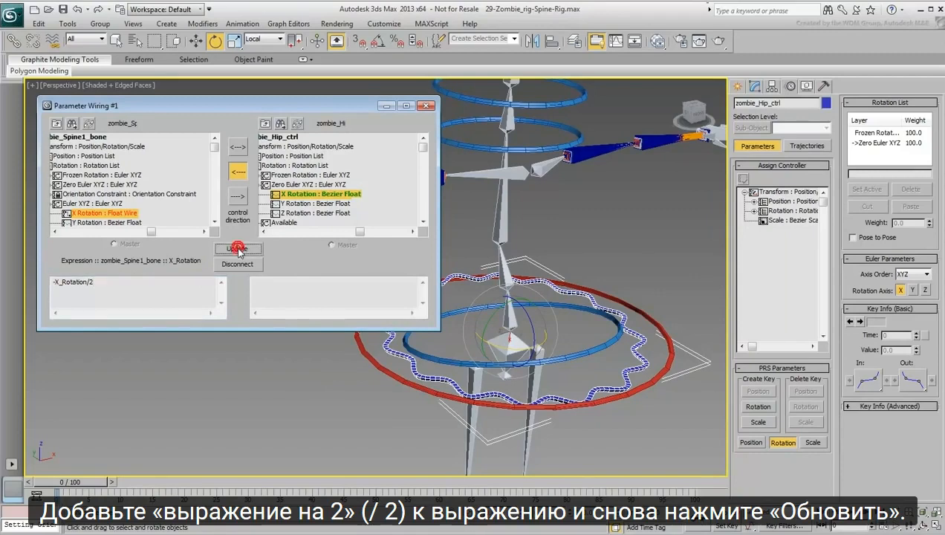
drag(517, 350, 535, 365)
scroll(506, 343, up, 5)
right_click(534, 363)
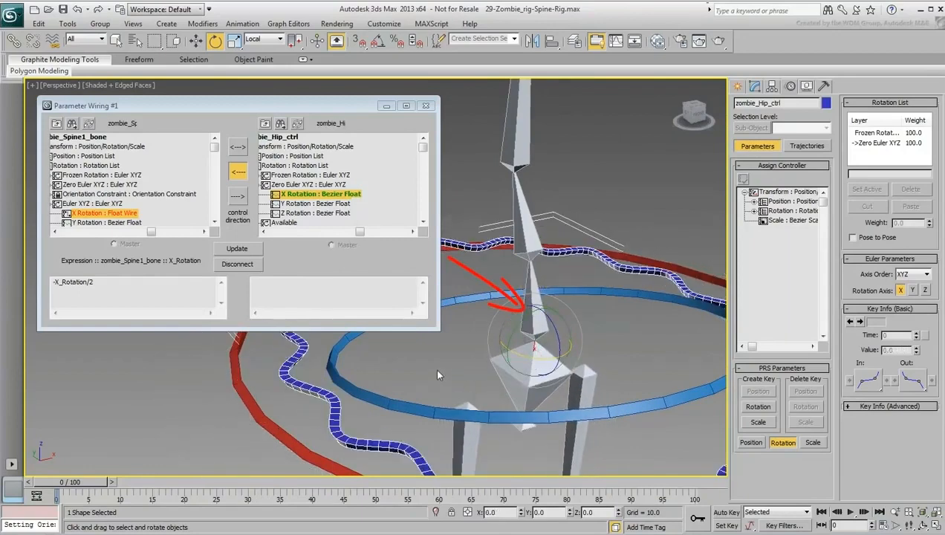
click(426, 104)
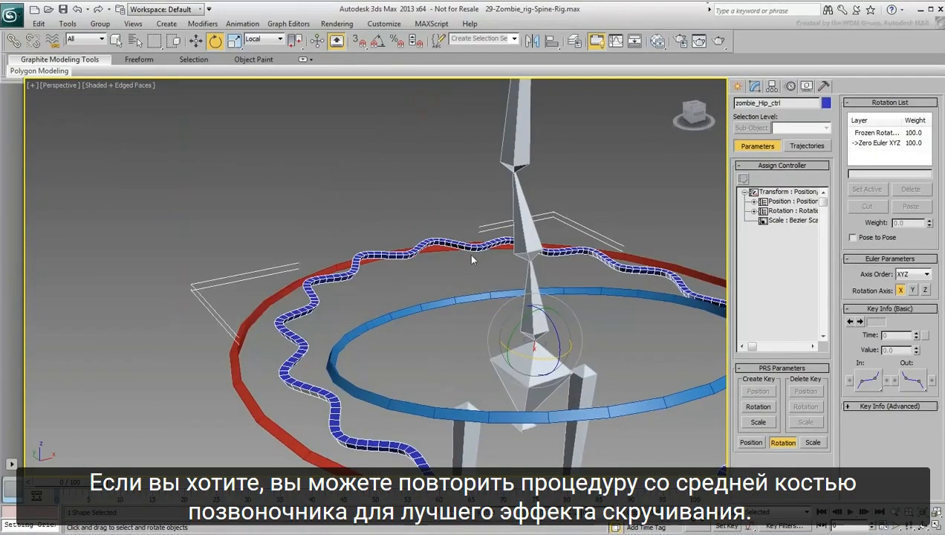
- Assign an Euler XYZ controller to the Available slot of zombie_Spine2_bone's rotation list
click(525, 219)
click(754, 211)
click(789, 249)
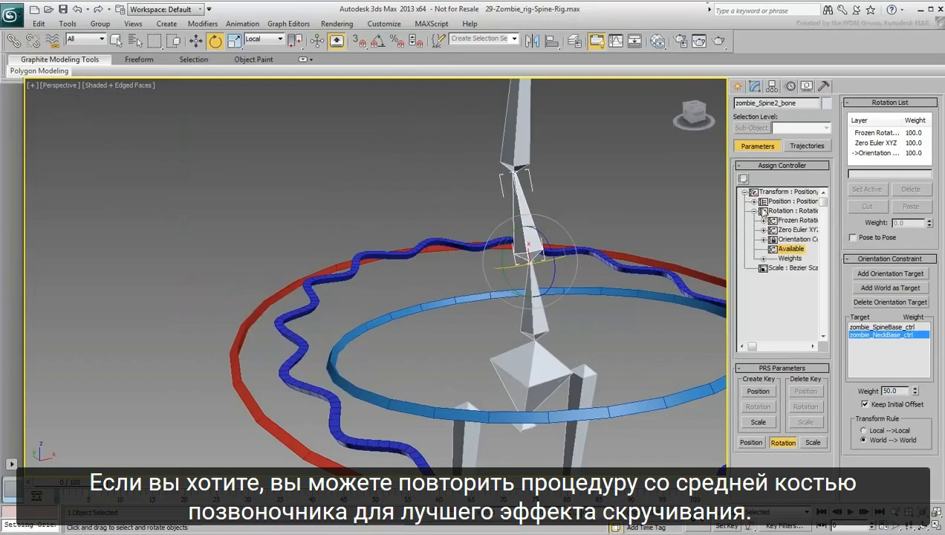
click(743, 179)
click(472, 372)
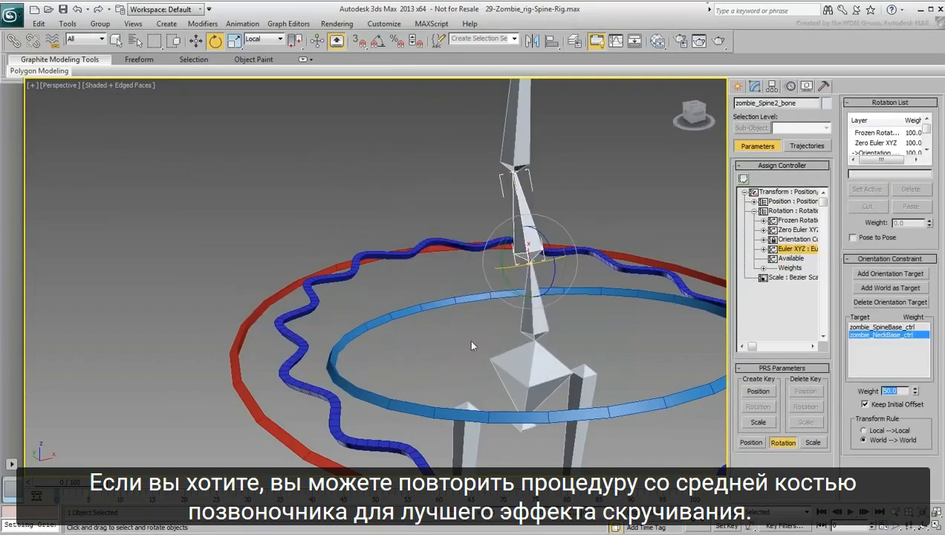
- Set up parameter wiring between zombie_Spine2_bone's Euler XYZ X Rotation and zombie_Hip_ctrl's Zero Euler XYZ X Rotation
scroll(432, 217, down, 4)
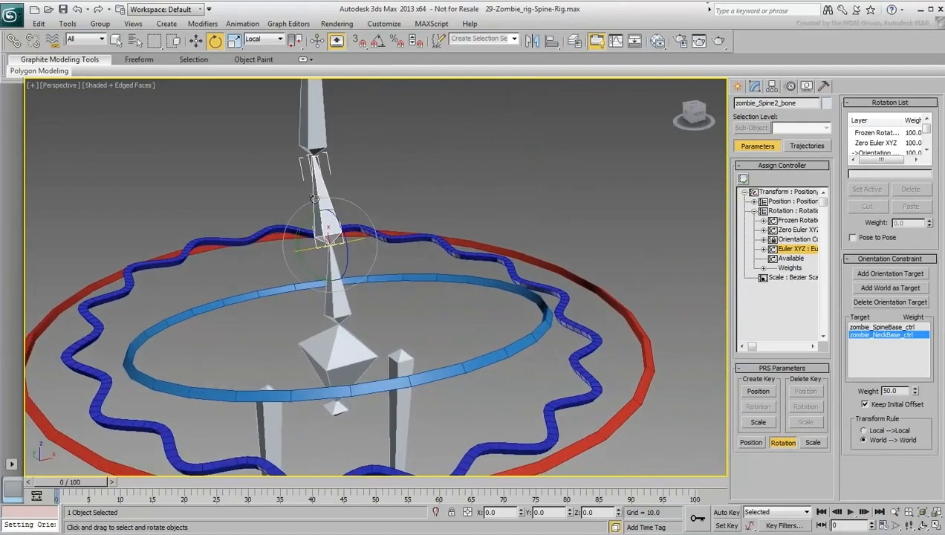
right_click(319, 199)
click(351, 298)
mouse_move(334, 253)
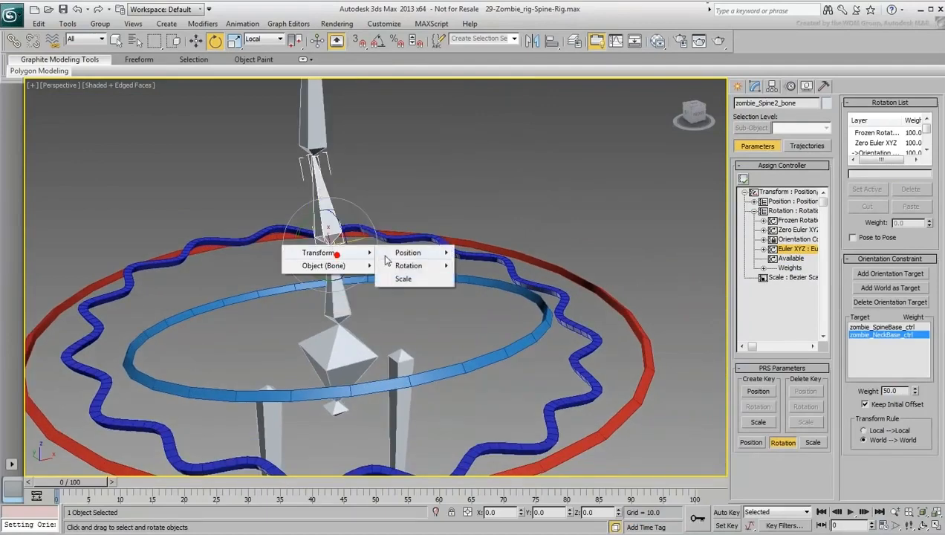
mouse_move(409, 265)
mouse_move(513, 305)
click(603, 306)
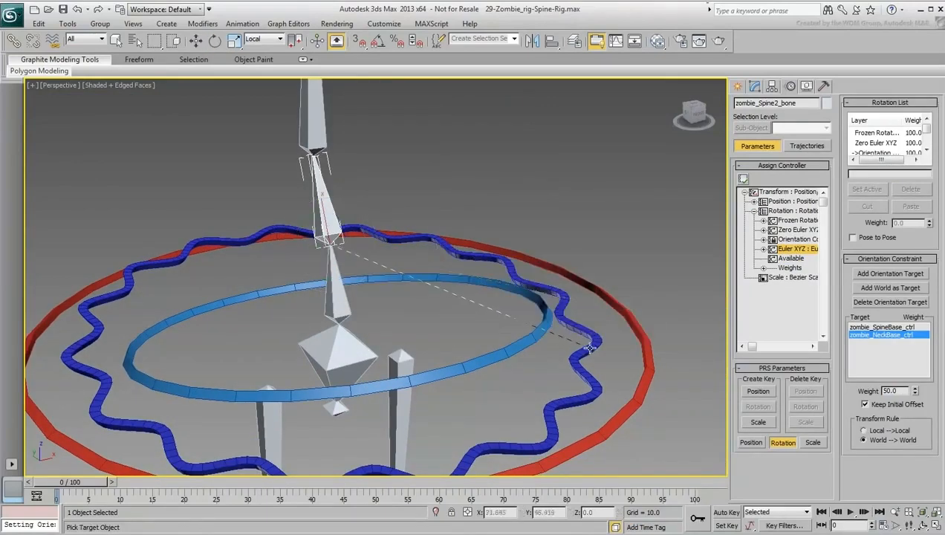
click(457, 256)
mouse_move(513, 259)
mouse_move(554, 276)
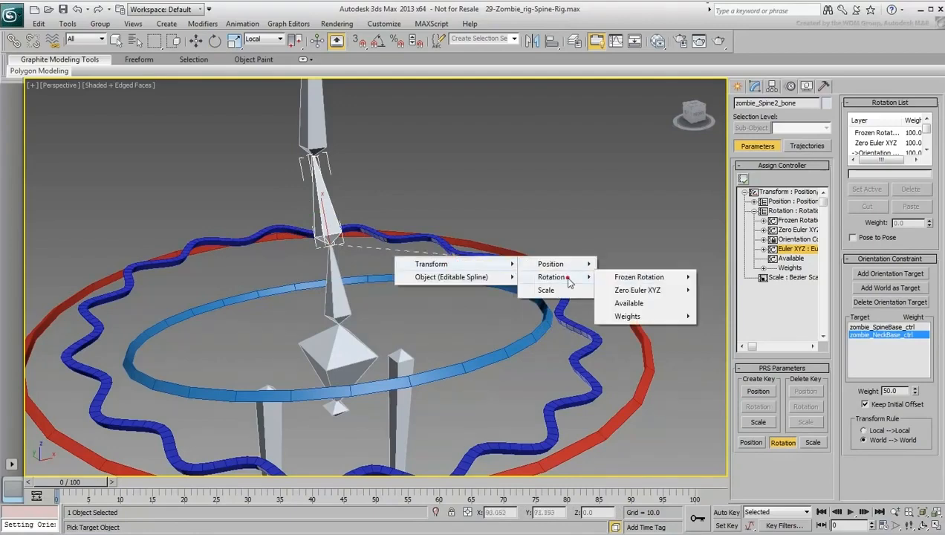
mouse_move(634, 296)
click(727, 290)
alt+middle_drag(726, 291, 446, 282)
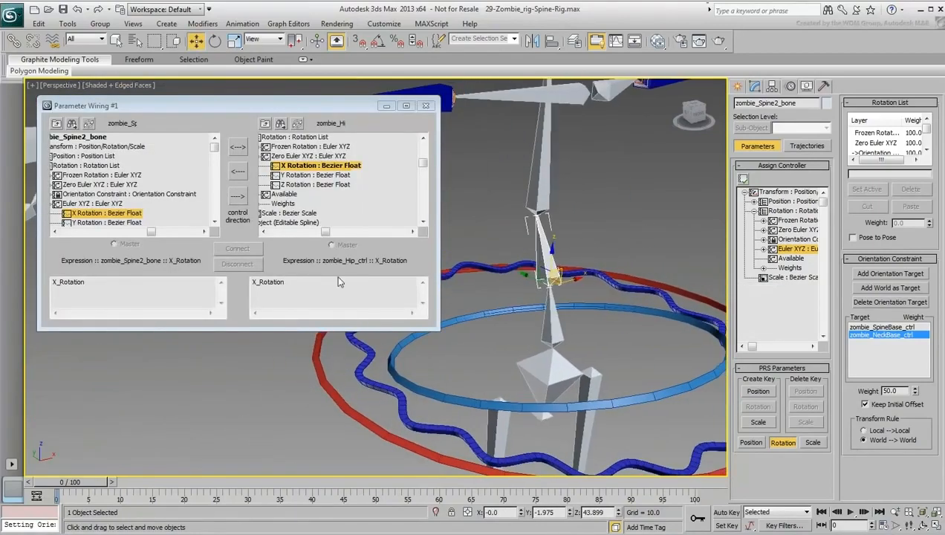
- Connect the wire so the hip controller drives zombie_Spine2_bone with the expression -X_Rotation, and test it by rotating zombie_Hip_ctrl
click(239, 174)
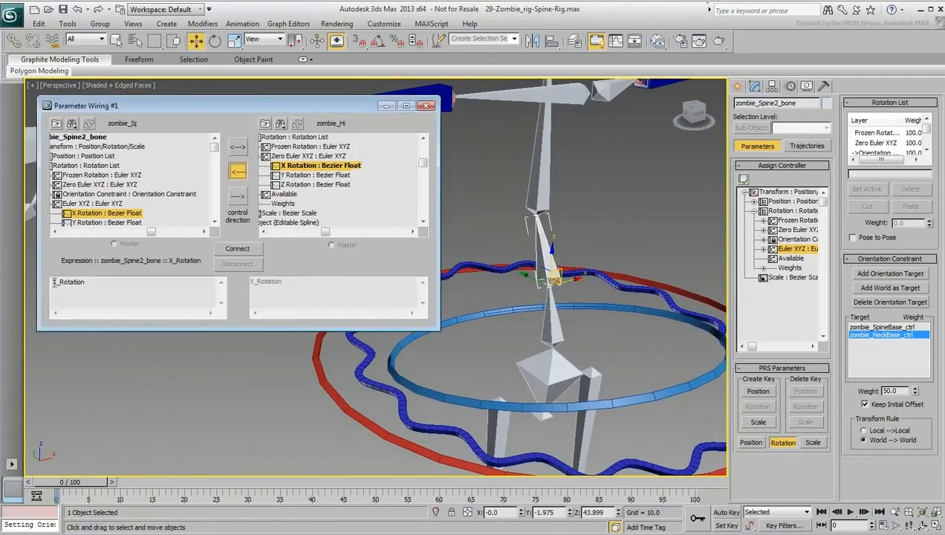
click(238, 249)
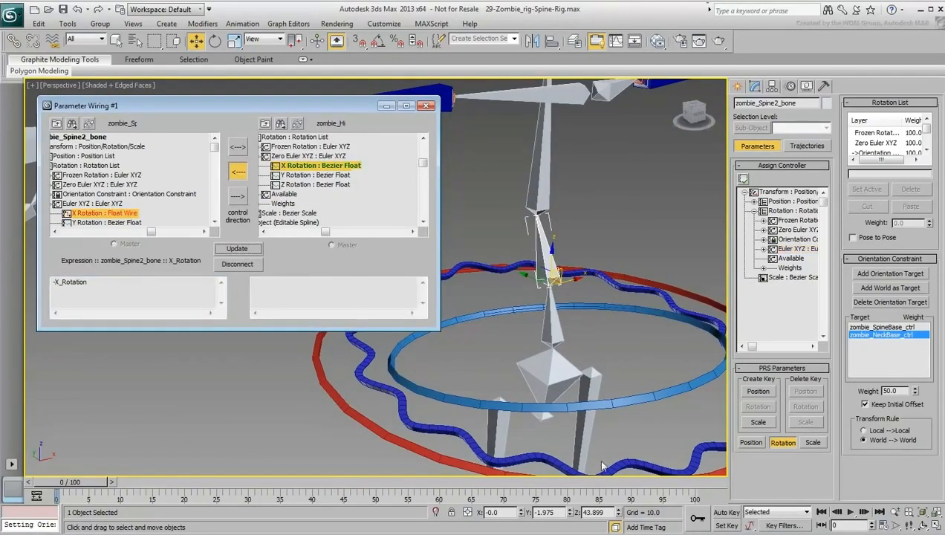
click(620, 463)
click(620, 461)
right_click(620, 449)
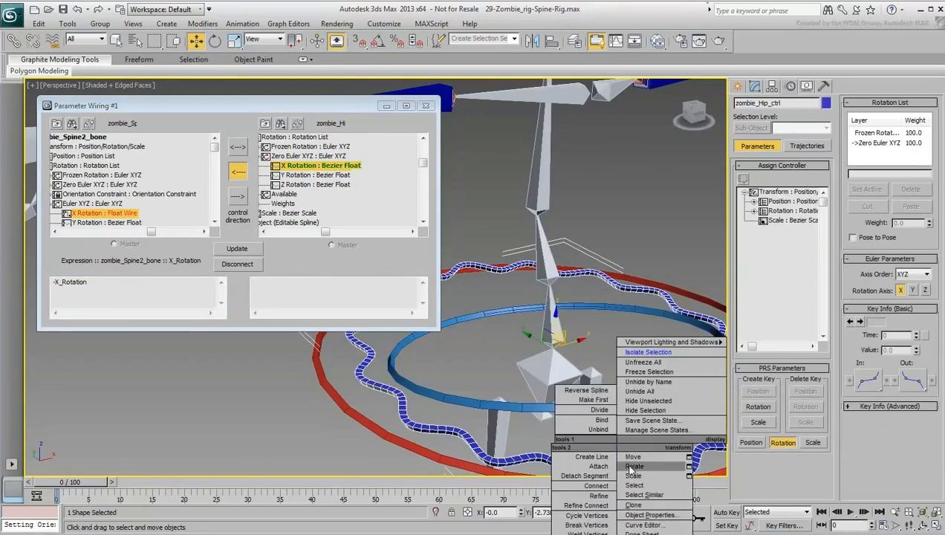
click(632, 466)
mouse_move(554, 365)
mouse_down()
mouse_move(515, 354)
mouse_move(553, 353)
mouse_up()
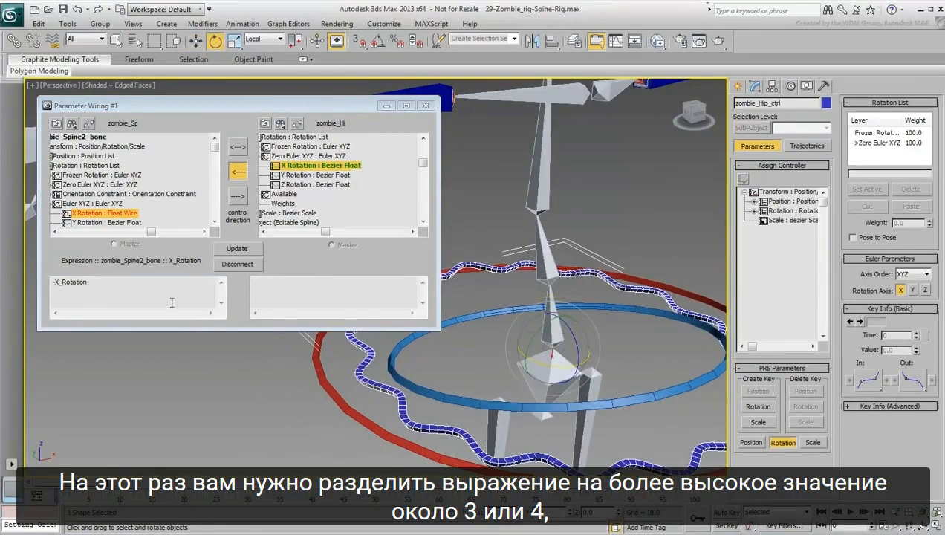
- Change zombie_Spine2_bone's wire expression to -X_Rotation/3, update it, and test it with a cancelled hip controller rotation
click(156, 284)
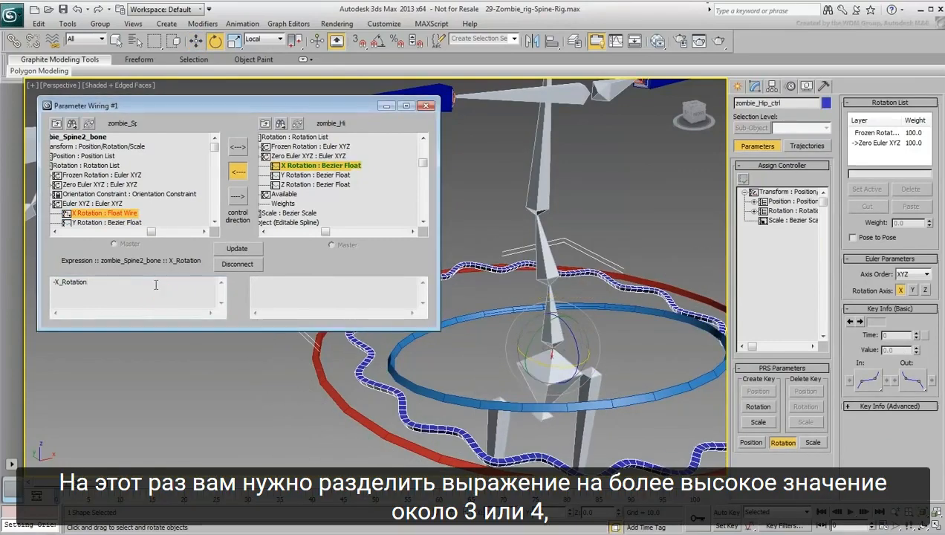
click(238, 248)
click(164, 285)
text(3)
click(238, 248)
drag(556, 366, 511, 358)
right_click(511, 358)
- Refine zombie_Spine2_bone's wire expression to -X_Rotation/3.5, update and test it with a cancelled hip rotation, and close Parameter Wiring
click(129, 284)
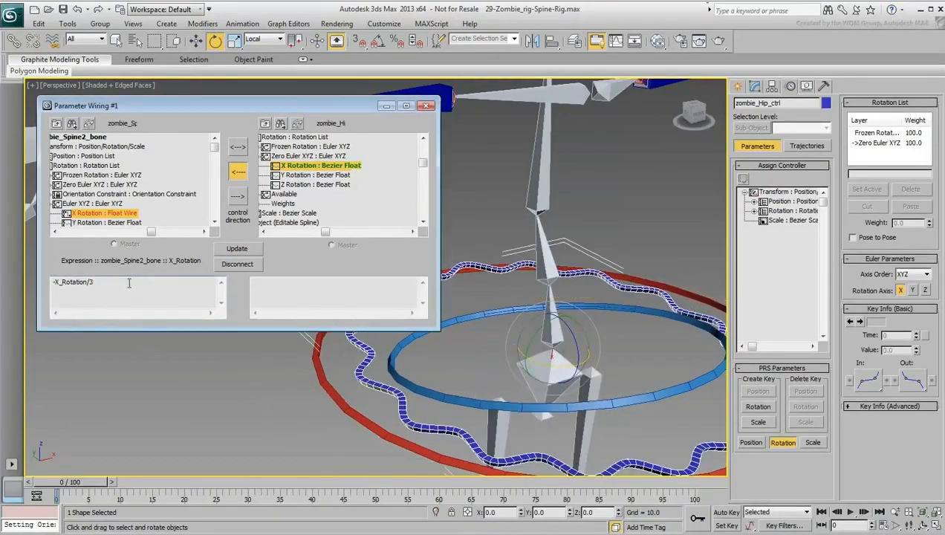
text(.5)
click(237, 248)
mouse_move(558, 364)
mouse_down()
mouse_move(496, 364)
mouse_move(525, 375)
mouse_move(486, 376)
mouse_move(508, 373)
mouse_up()
right_click(508, 374)
click(426, 106)
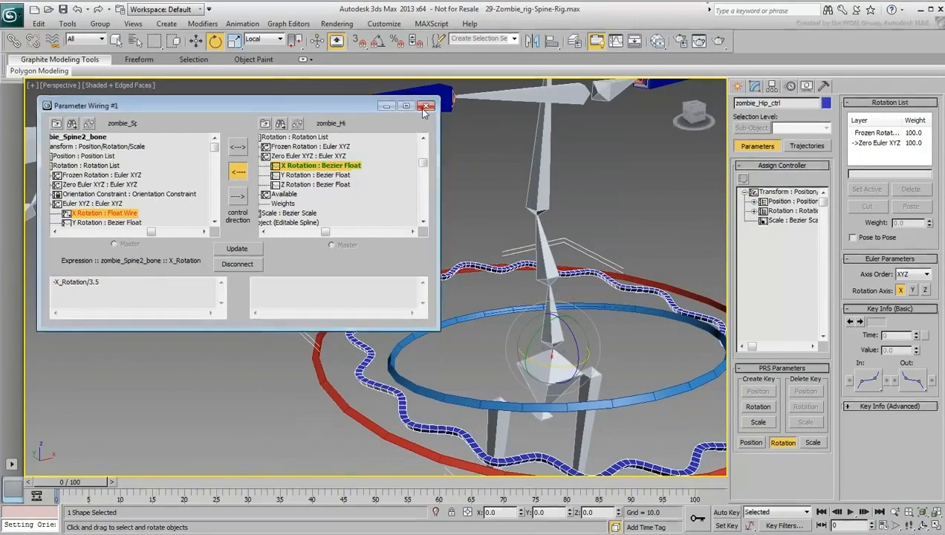
- Rotate the spine base controller and zombie_NeckBase_ctrl to test how the skeleton's upper body bends and twists
middle_drag(541, 240, 394, 230)
scroll(394, 231, down, 4)
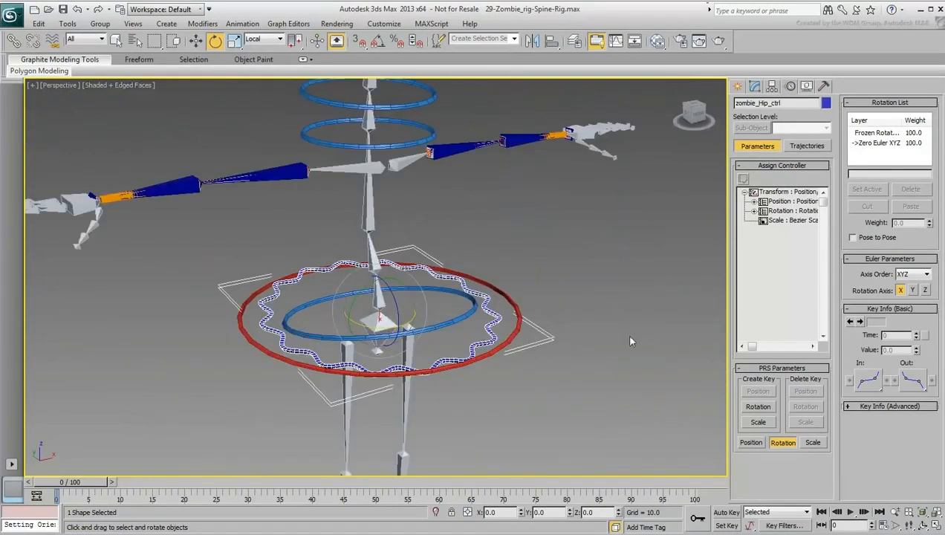
alt+middle_drag(585, 324, 476, 333)
drag(360, 301, 387, 245)
click(320, 318)
click(413, 138)
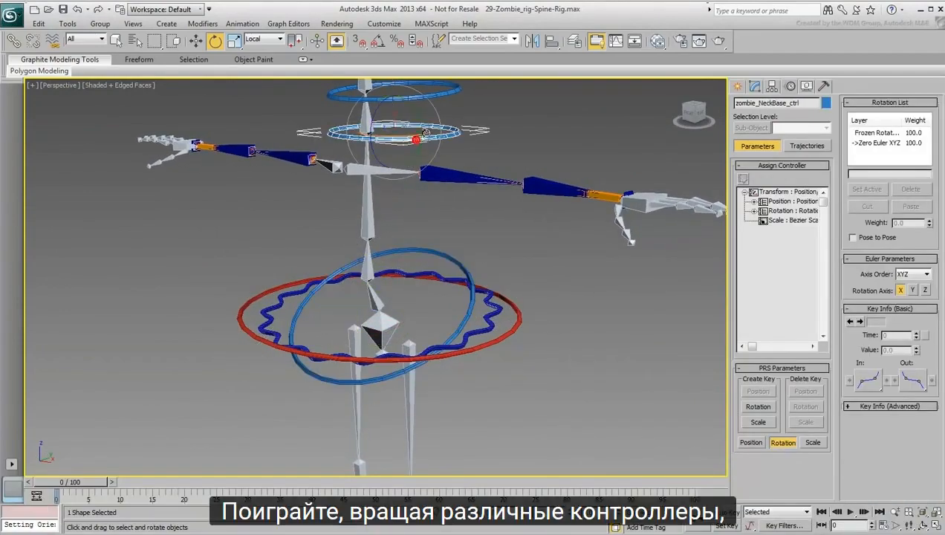
drag(413, 141, 323, 263)
scroll(405, 208, down, 8)
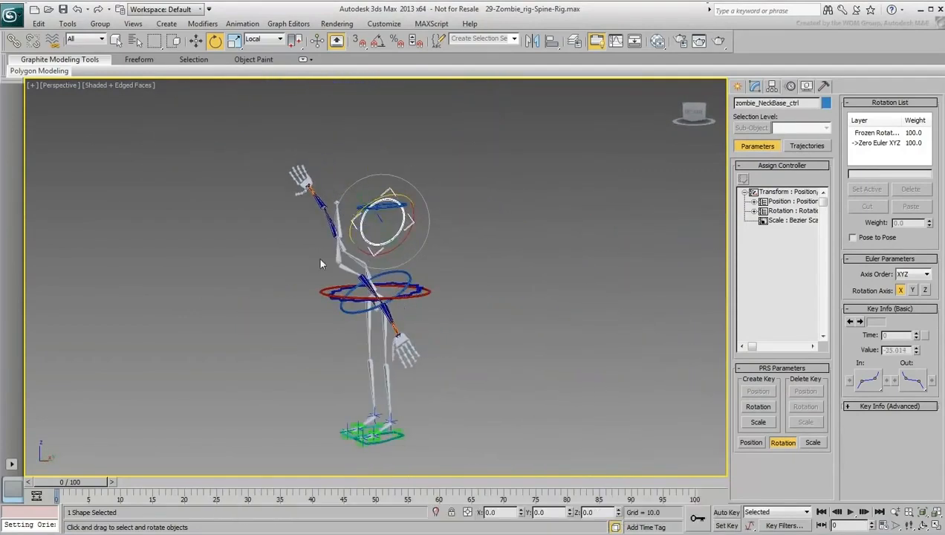
alt+middle_drag(324, 265, 408, 277)
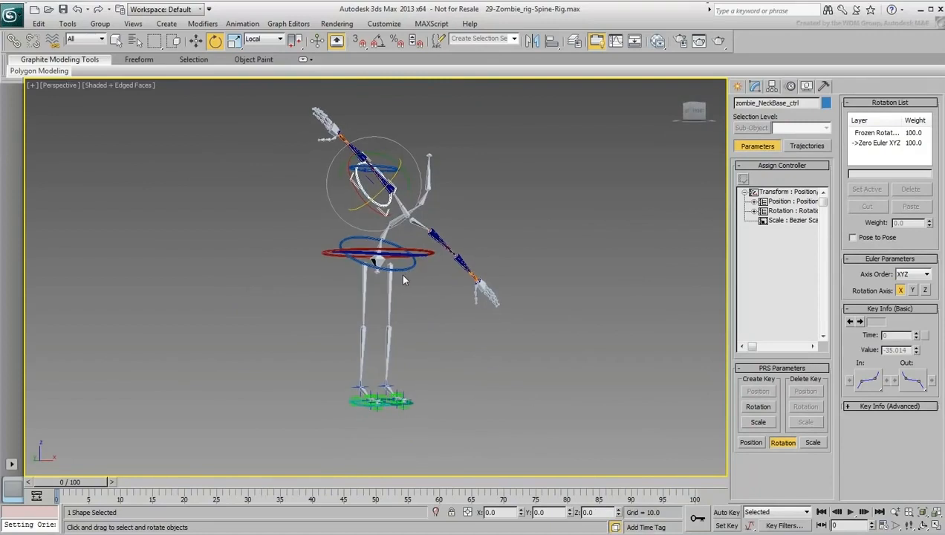
- Select the head, neck and hip-area controllers together, reset them with Transform To Zero, and clear the selection
ctrl+click(385, 169)
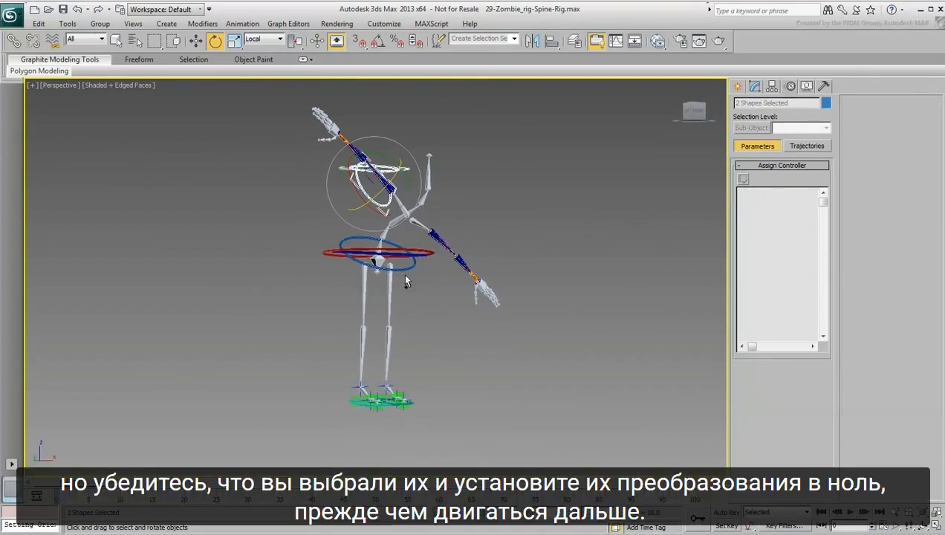
ctrl+click(402, 269)
ctrl+click(421, 251)
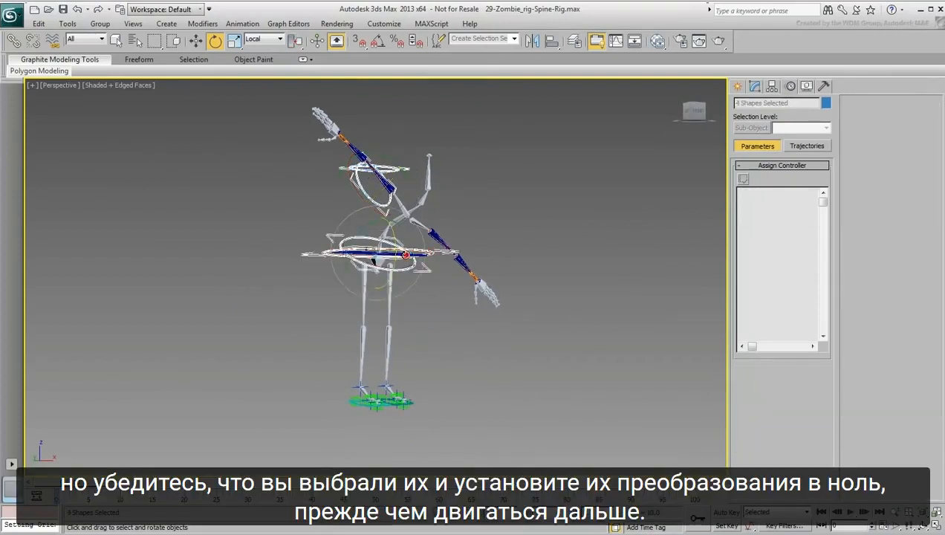
ctrl+click(421, 257)
alt+right_click(257, 222)
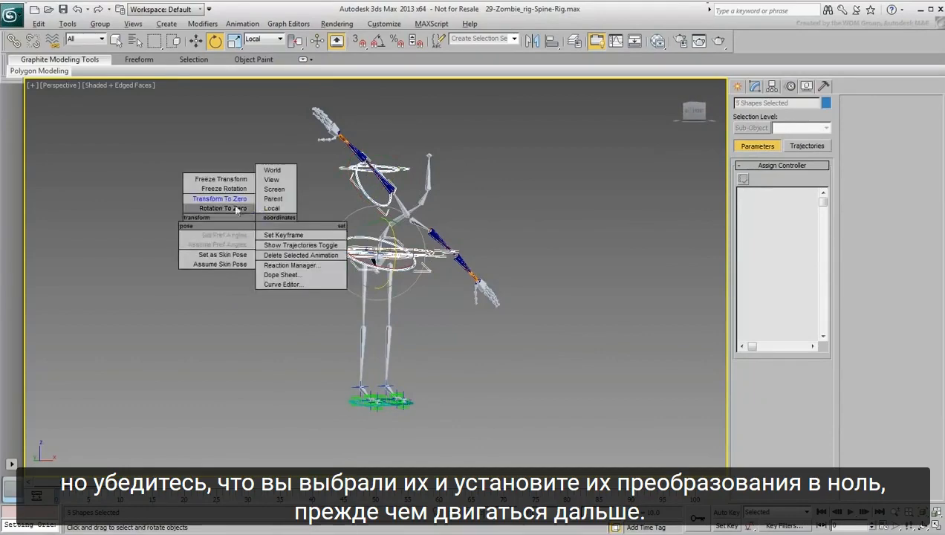
click(232, 201)
alt+middle_drag(461, 281, 505, 318)
click(453, 297)
scroll(438, 271, up, 3)
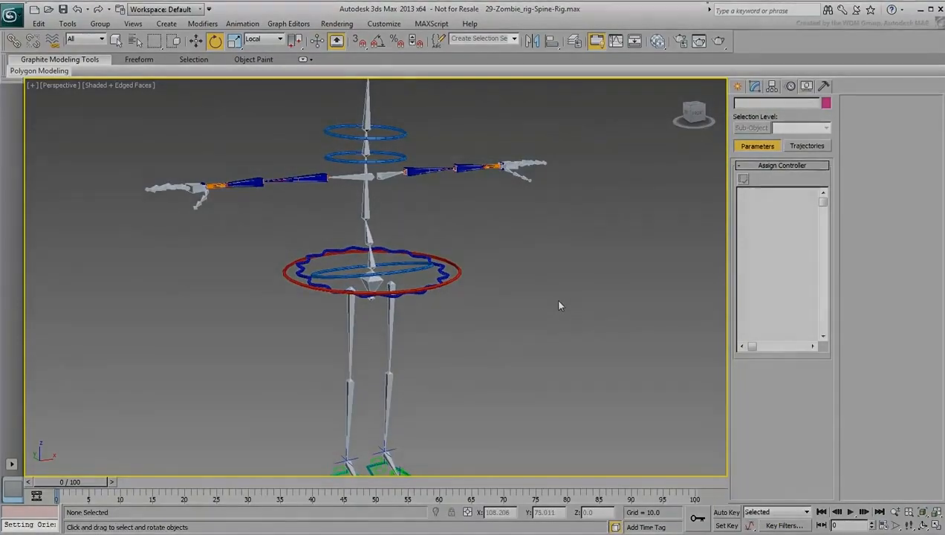